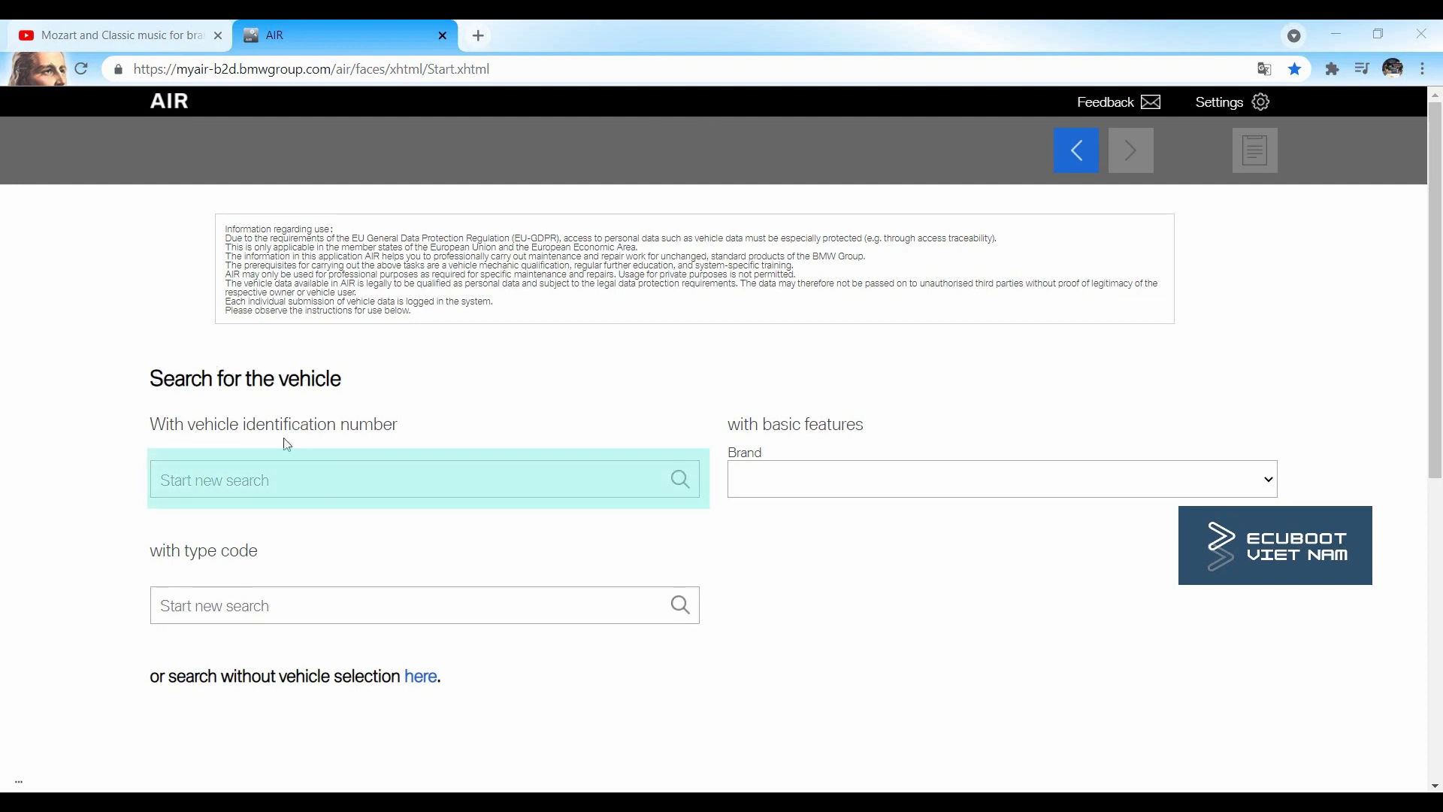
- Fill the VIN search field with the saved vehicle number from history and run the search
{"action": "left_click", "coordinate": [403, 488]}
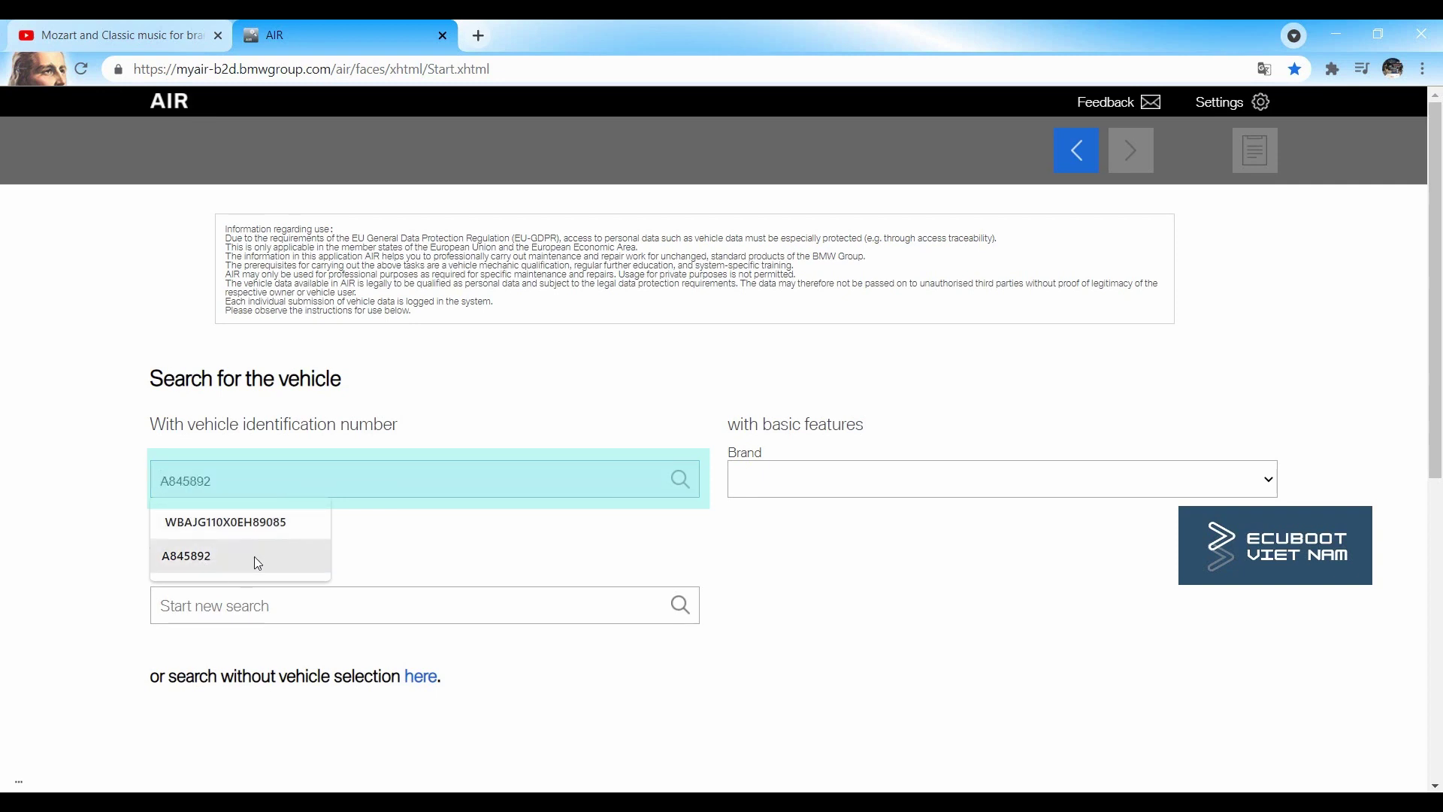
{"action": "left_click", "coordinate": [1096, 485]}
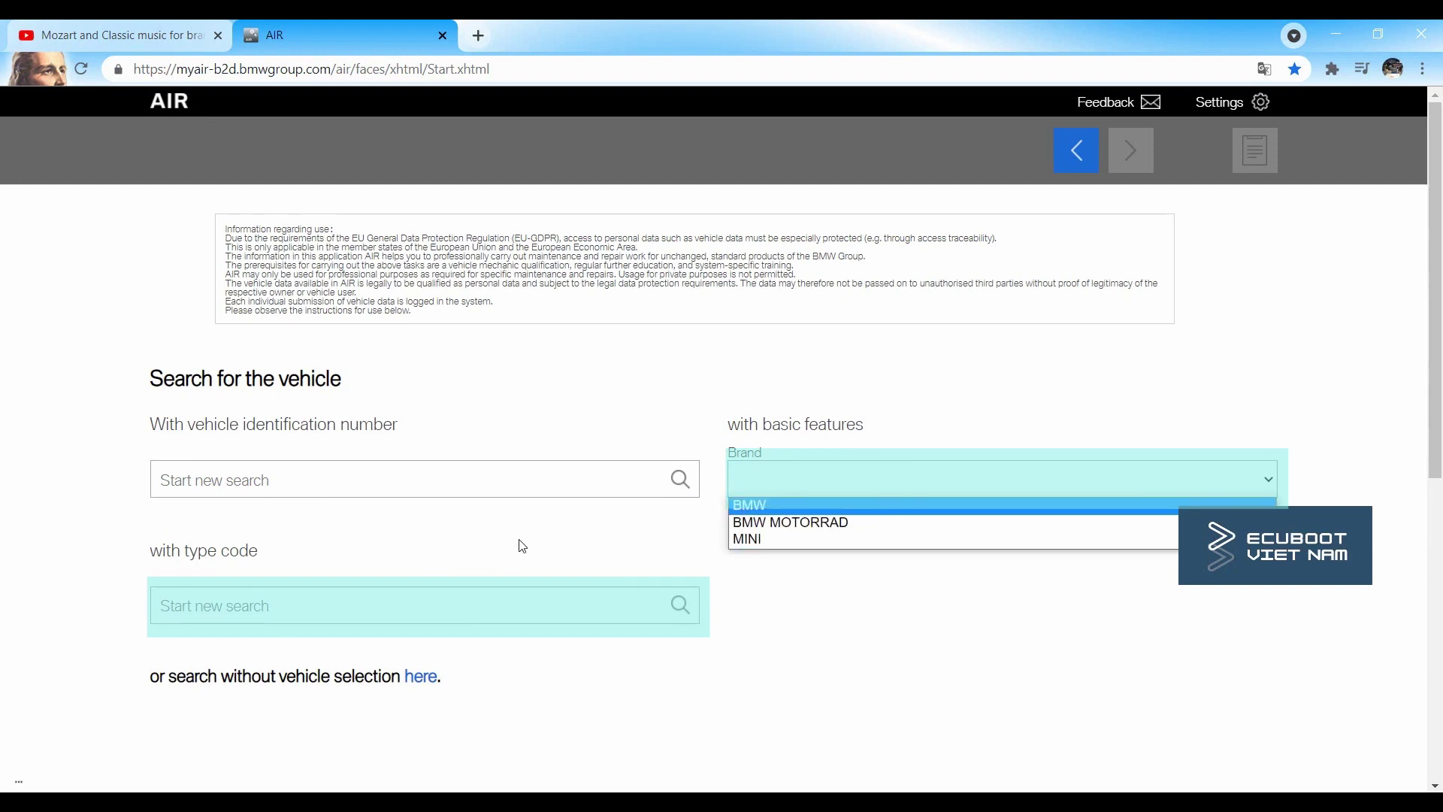
{"action": "left_click", "coordinate": [574, 475]}
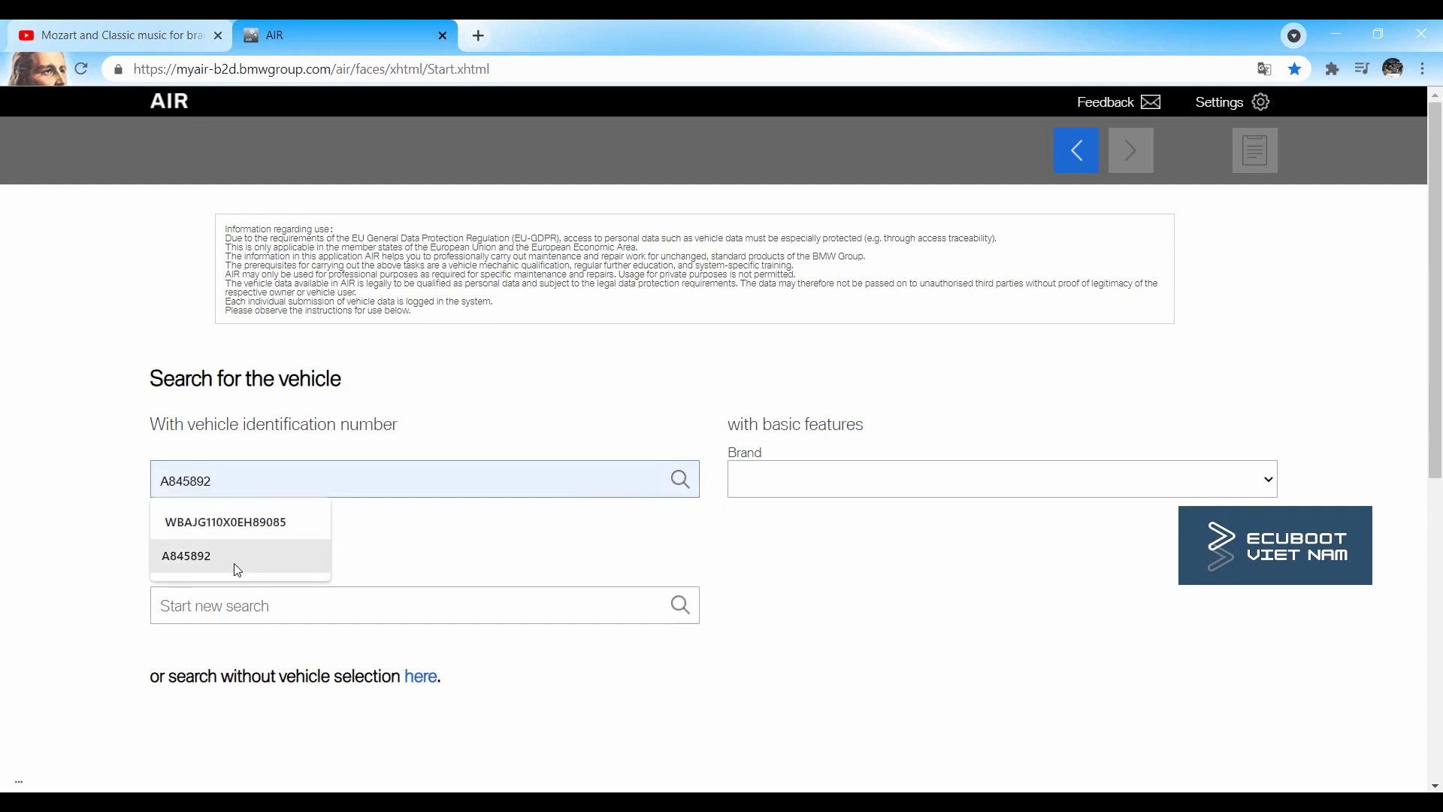
{"action": "left_click", "coordinate": [237, 569]}
{"action": "left_click", "coordinate": [684, 484]}
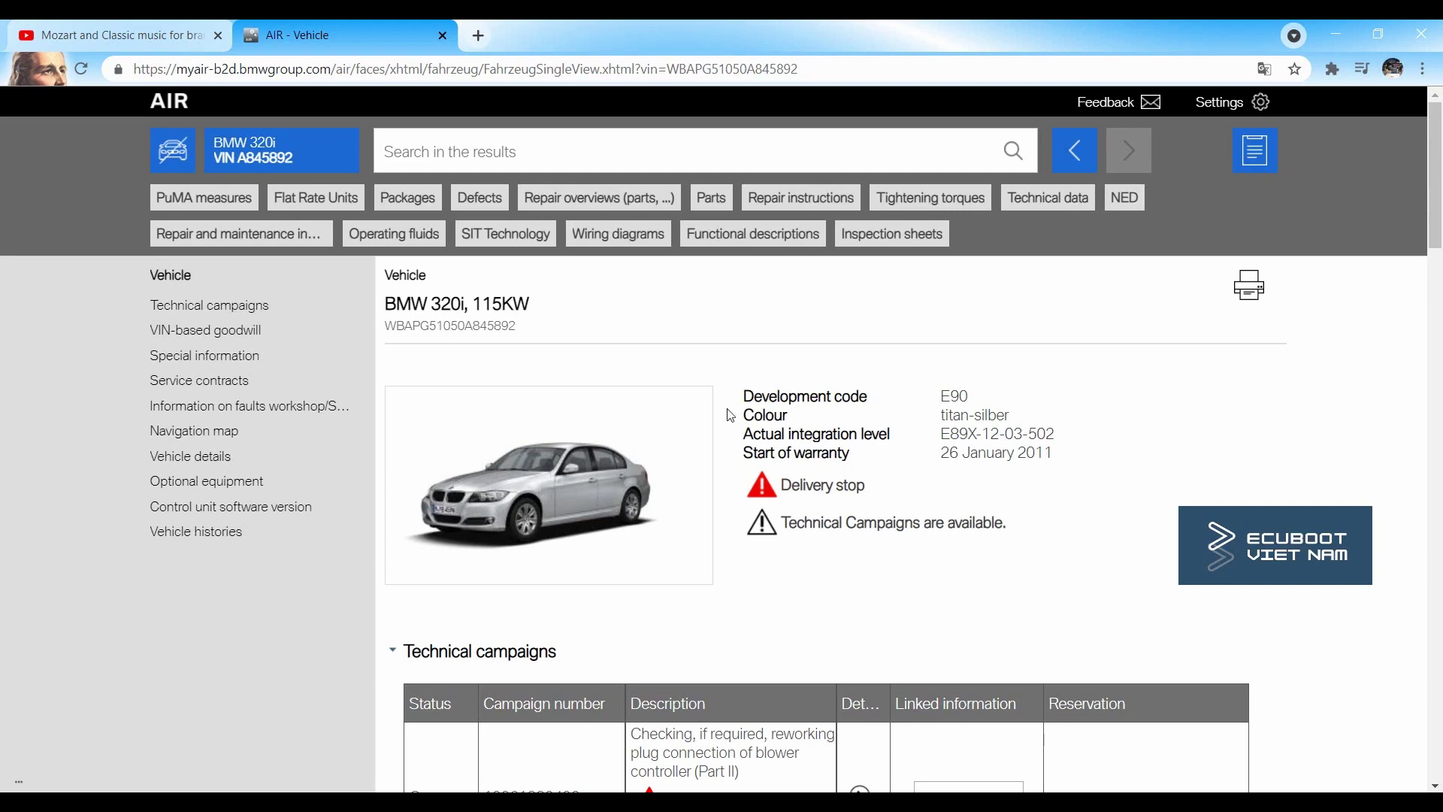
- Scroll the 320i vehicle page and highlight the BMW brand and engine values
{"action": "scroll", "coordinate": [805, 474], "scroll_direction": "down", "scroll_amount": 7}
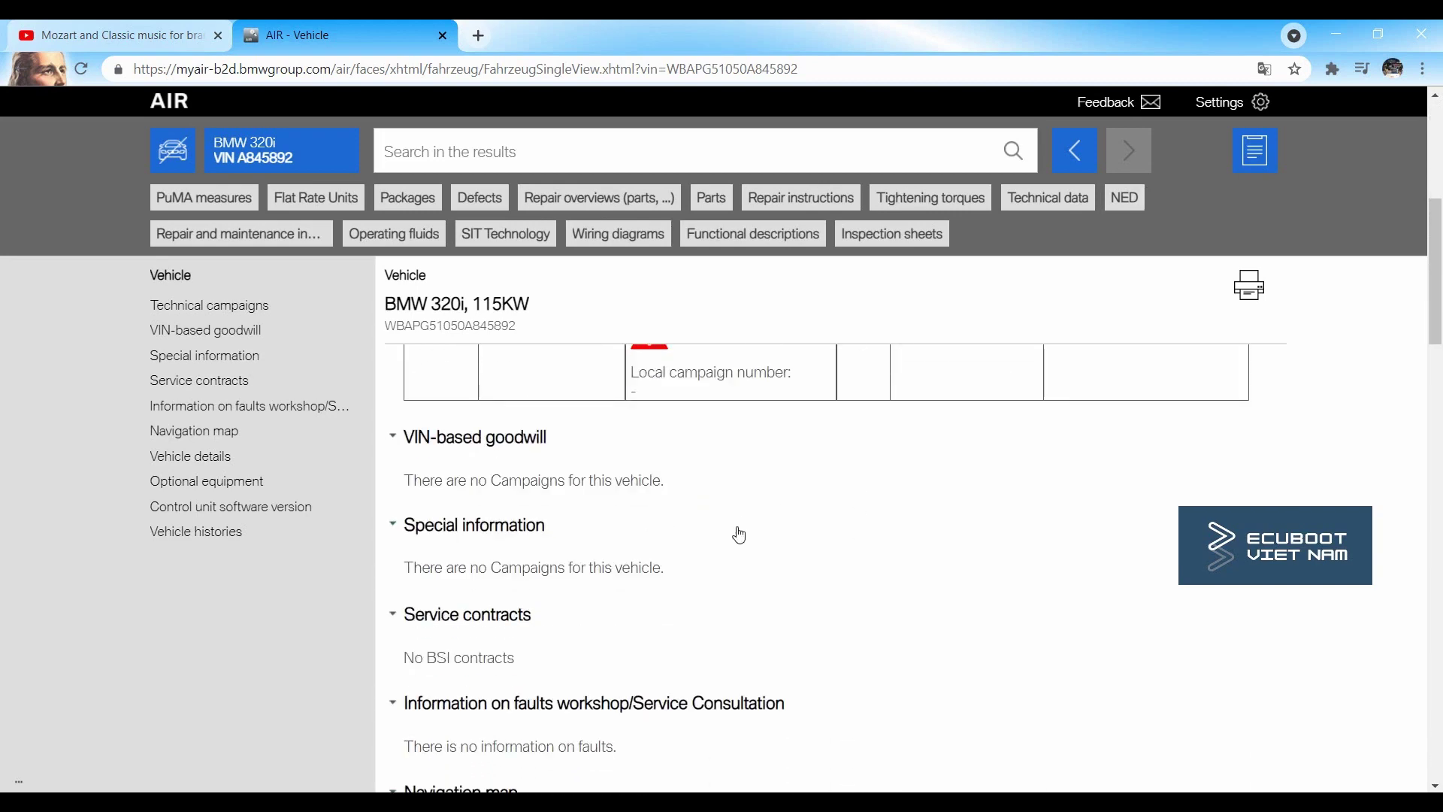
{"action": "scroll", "coordinate": [734, 534], "scroll_direction": "down", "scroll_amount": 7}
{"action": "scroll", "coordinate": [746, 549], "scroll_direction": "down", "scroll_amount": 3}
{"action": "scroll", "coordinate": [743, 544], "scroll_direction": "up", "scroll_amount": 3}
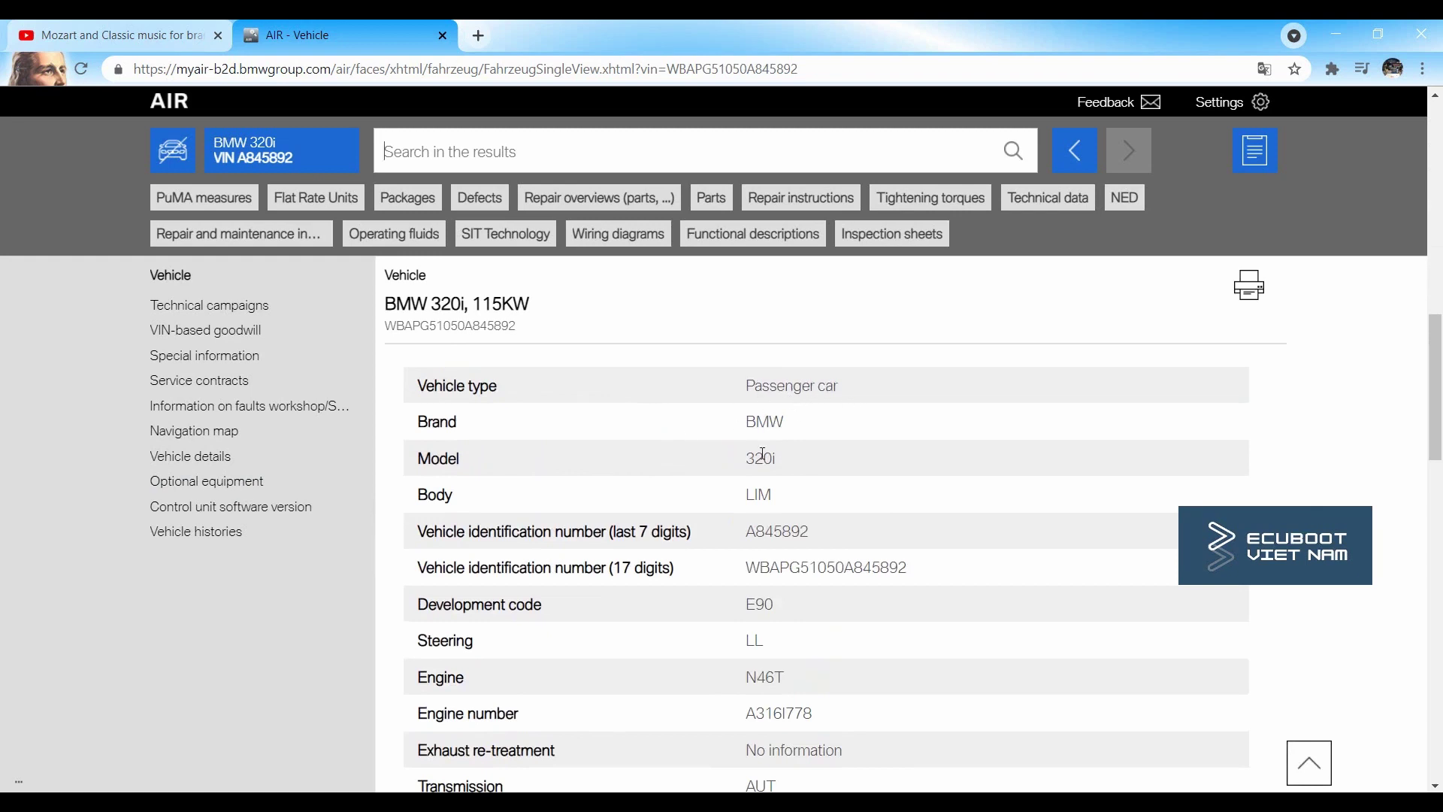
{"action": "left_click_drag", "start_coordinate": [750, 422], "coordinate": [803, 430]}
{"action": "scroll", "coordinate": [782, 517], "scroll_direction": "down", "scroll_amount": 1}
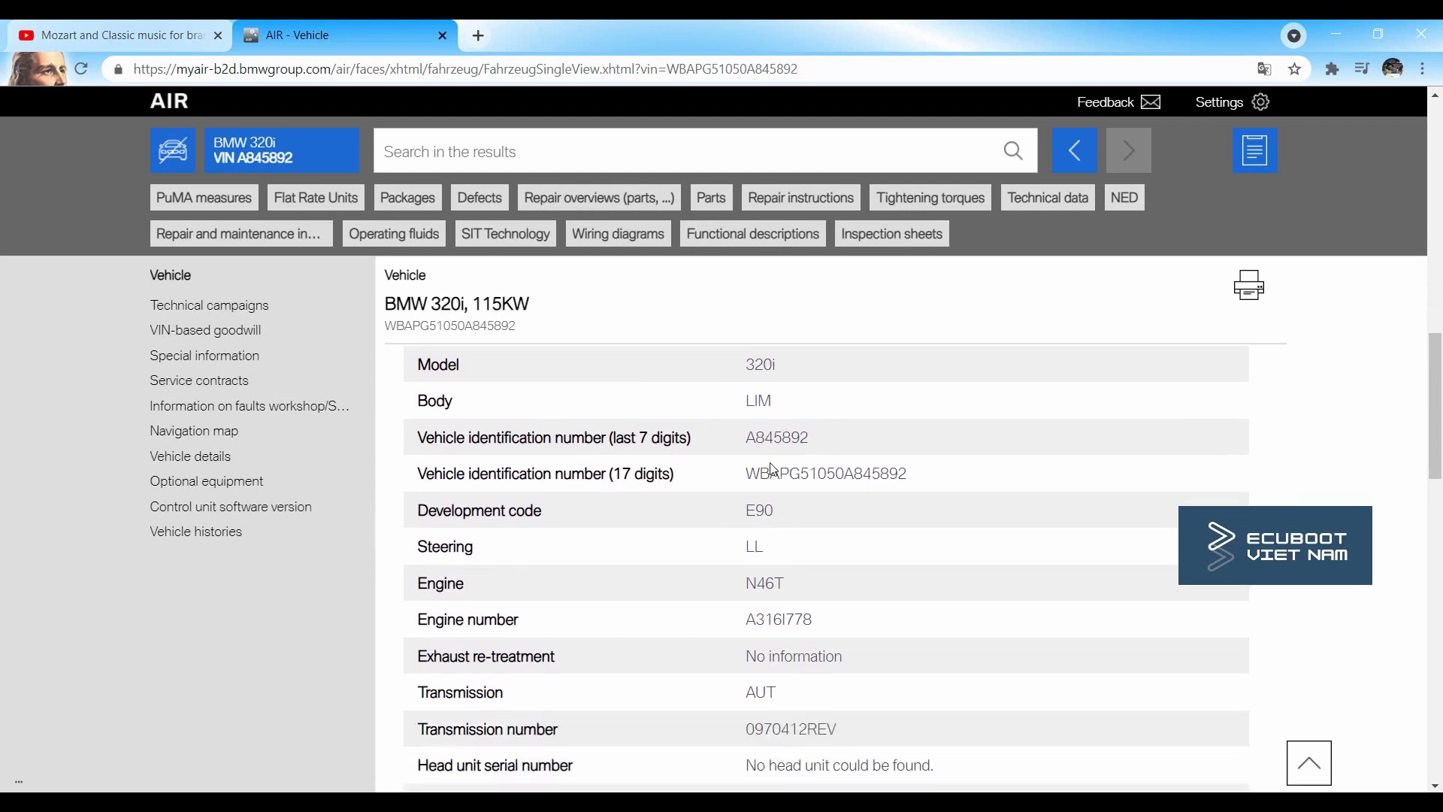
{"action": "left_click_drag", "start_coordinate": [747, 509], "coordinate": [805, 519]}
{"action": "scroll", "coordinate": [819, 522], "scroll_direction": "down", "scroll_amount": 3}
{"action": "scroll", "coordinate": [774, 433], "scroll_direction": "up", "scroll_amount": 3}
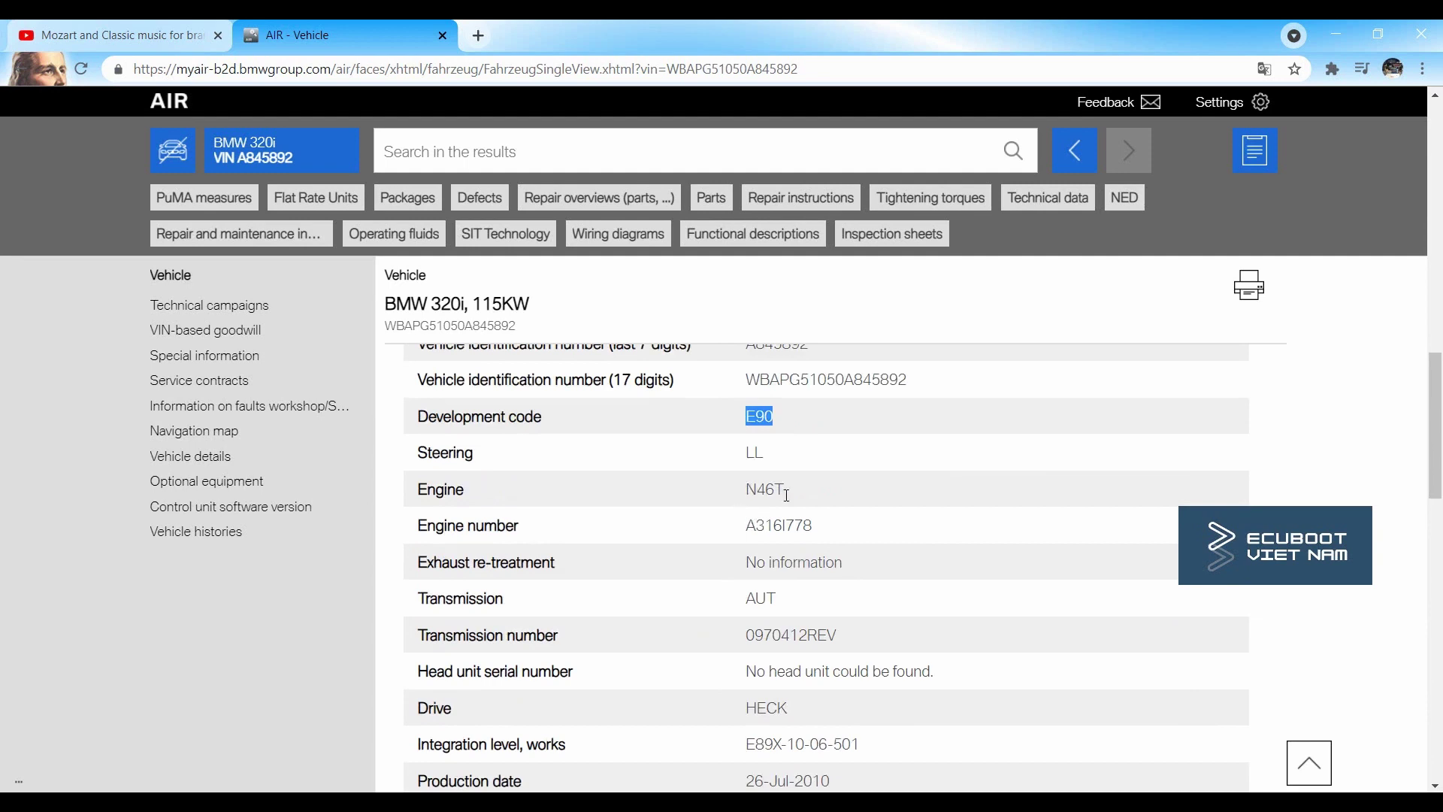
{"action": "left_click_drag", "start_coordinate": [757, 480], "coordinate": [744, 516]}
- Scroll into Vehicle details: delivery 10-Sep-2010, paint code 354, model code PG61
{"action": "scroll", "coordinate": [700, 490], "scroll_direction": "down", "scroll_amount": 1}
{"action": "left_click", "coordinate": [700, 491]}
{"action": "scroll", "coordinate": [708, 495], "scroll_direction": "down", "scroll_amount": 3}
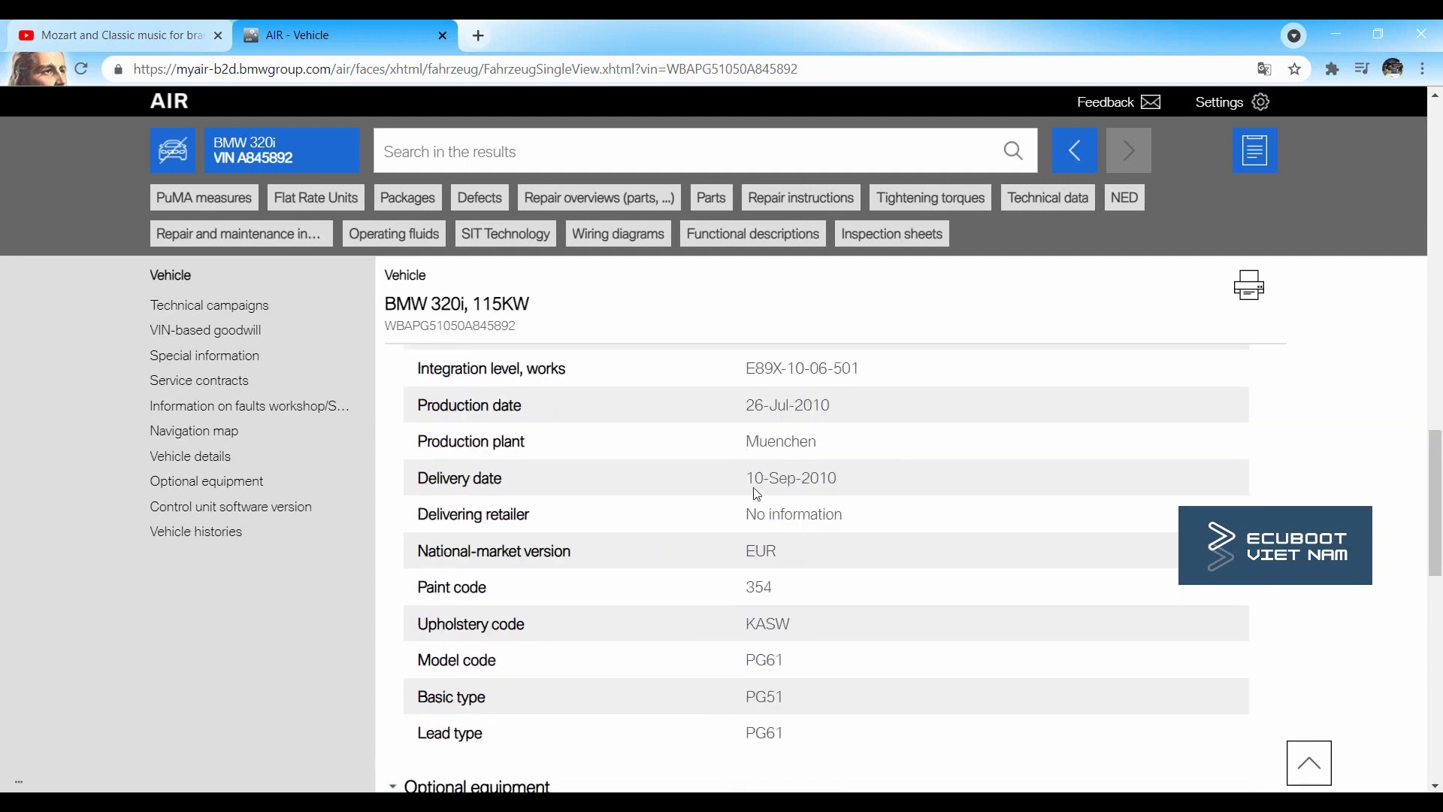
{"action": "scroll", "coordinate": [757, 494], "scroll_direction": "down", "scroll_amount": 3}
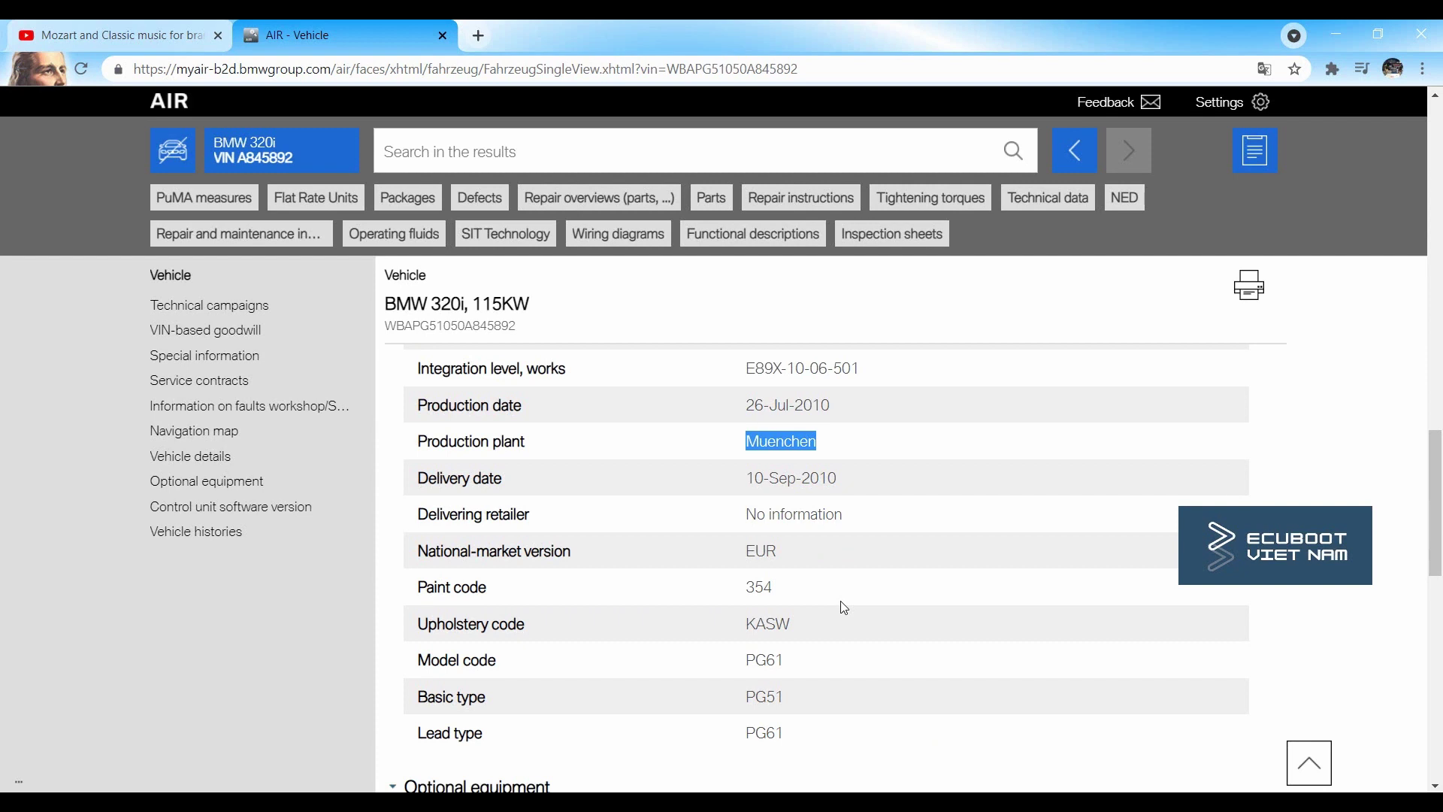
{"action": "scroll", "coordinate": [844, 607], "scroll_direction": "down", "scroll_amount": 2}
{"action": "scroll", "coordinate": [461, 602], "scroll_direction": "up", "scroll_amount": 1}
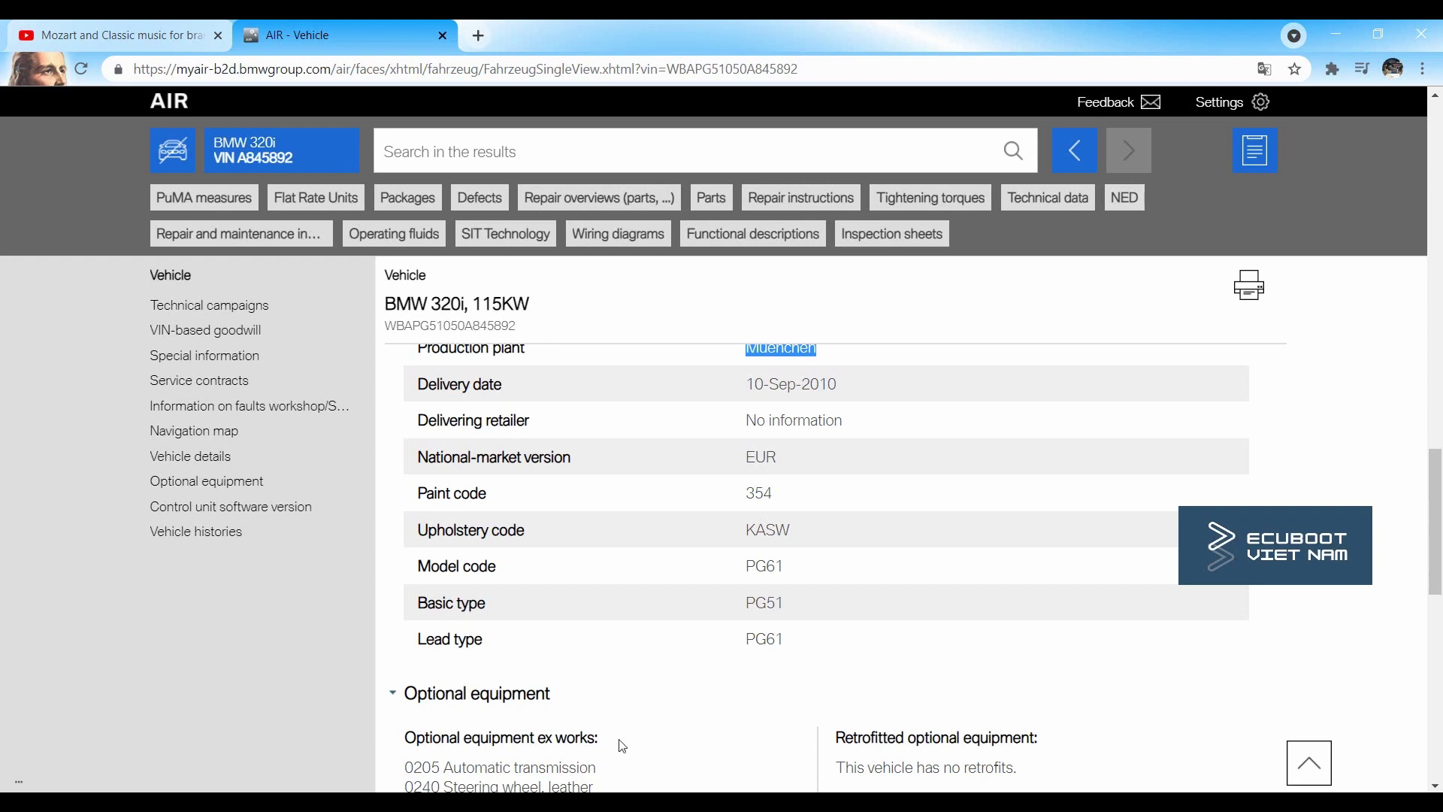
{"action": "scroll", "coordinate": [623, 745], "scroll_direction": "up", "scroll_amount": 5}
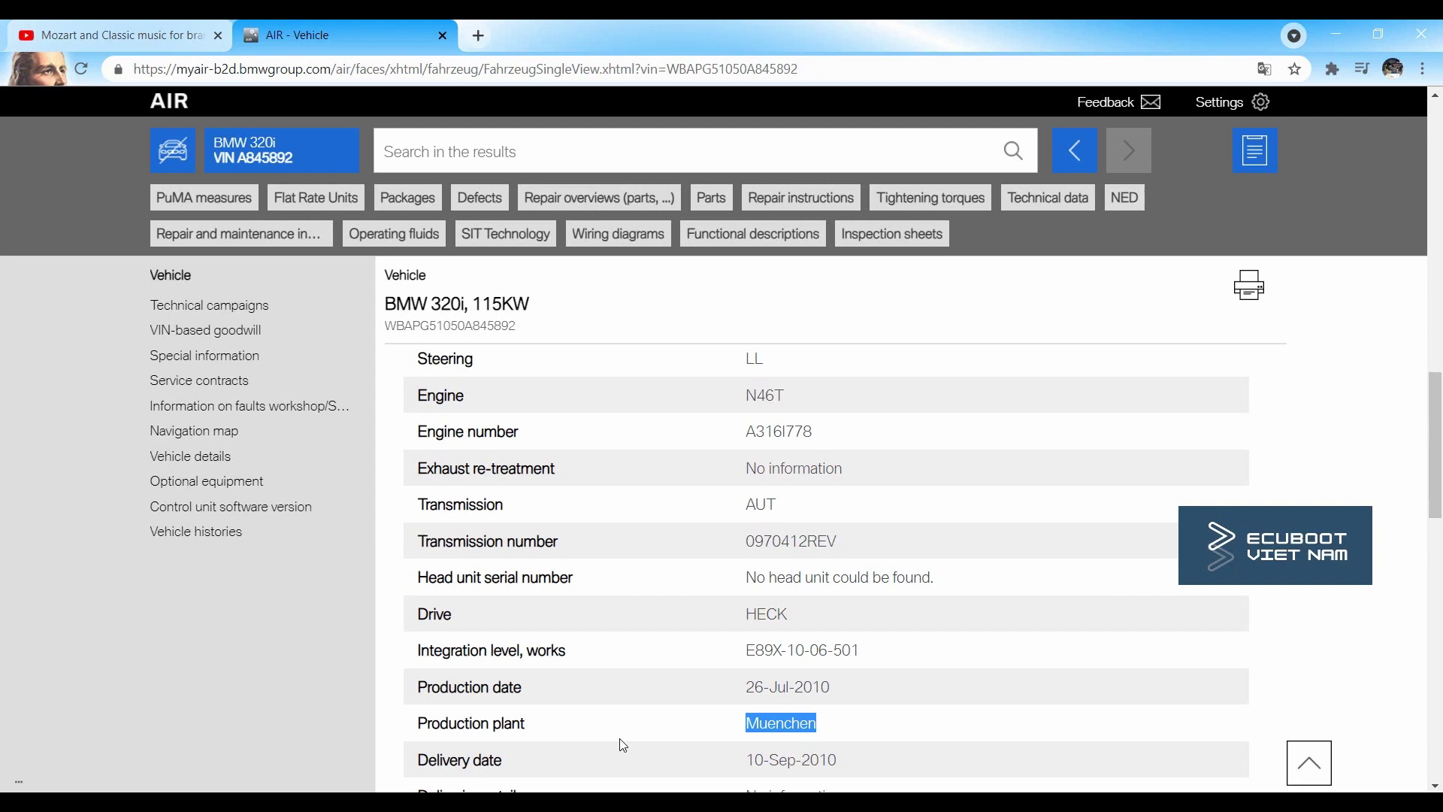
- Filter repair instructions to Unified Parts Group 24 - Automatic transmission and browse the GA6L45R procedures
{"action": "left_click", "coordinate": [808, 210]}
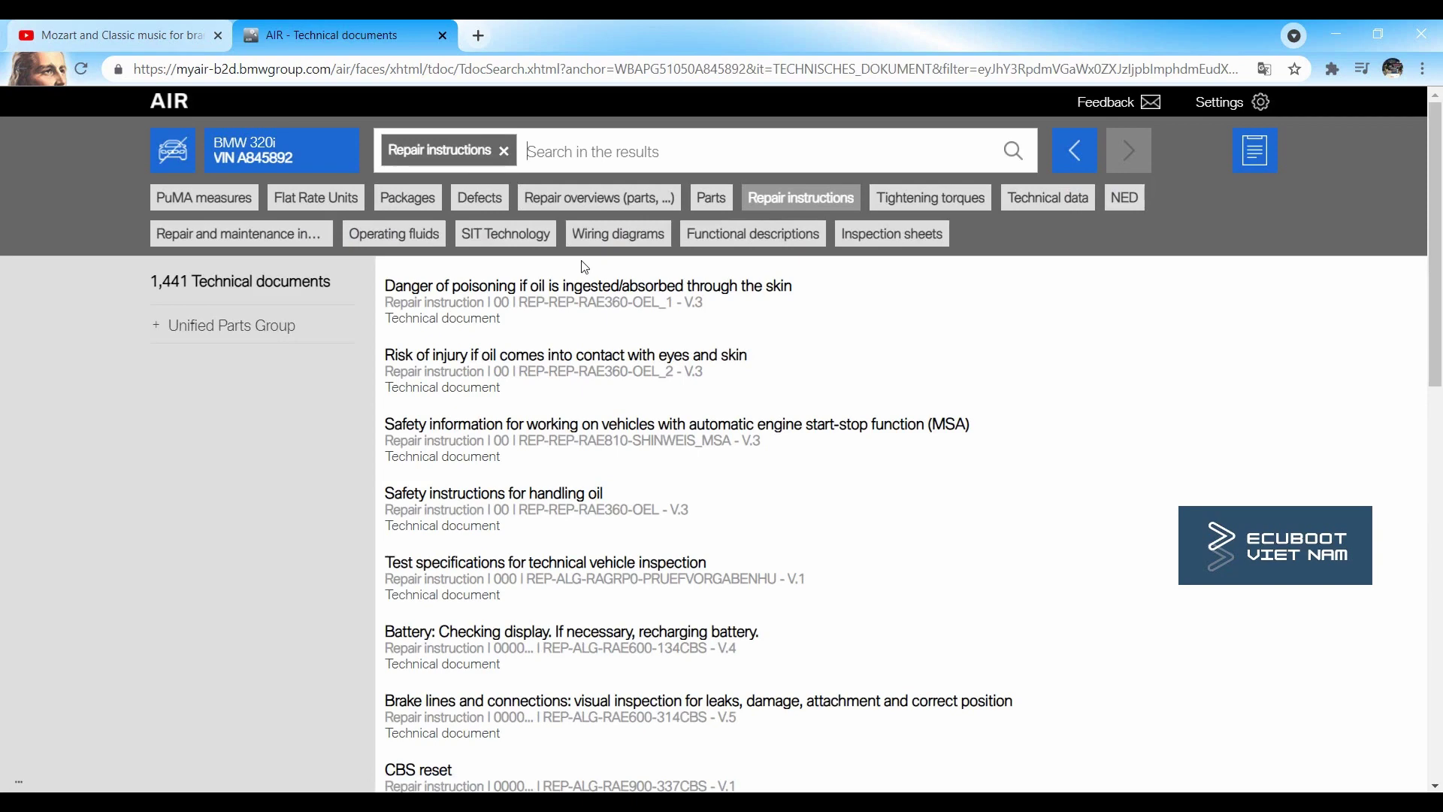
{"action": "left_click", "coordinate": [225, 324]}
{"action": "scroll", "coordinate": [185, 470], "scroll_direction": "down", "scroll_amount": 5}
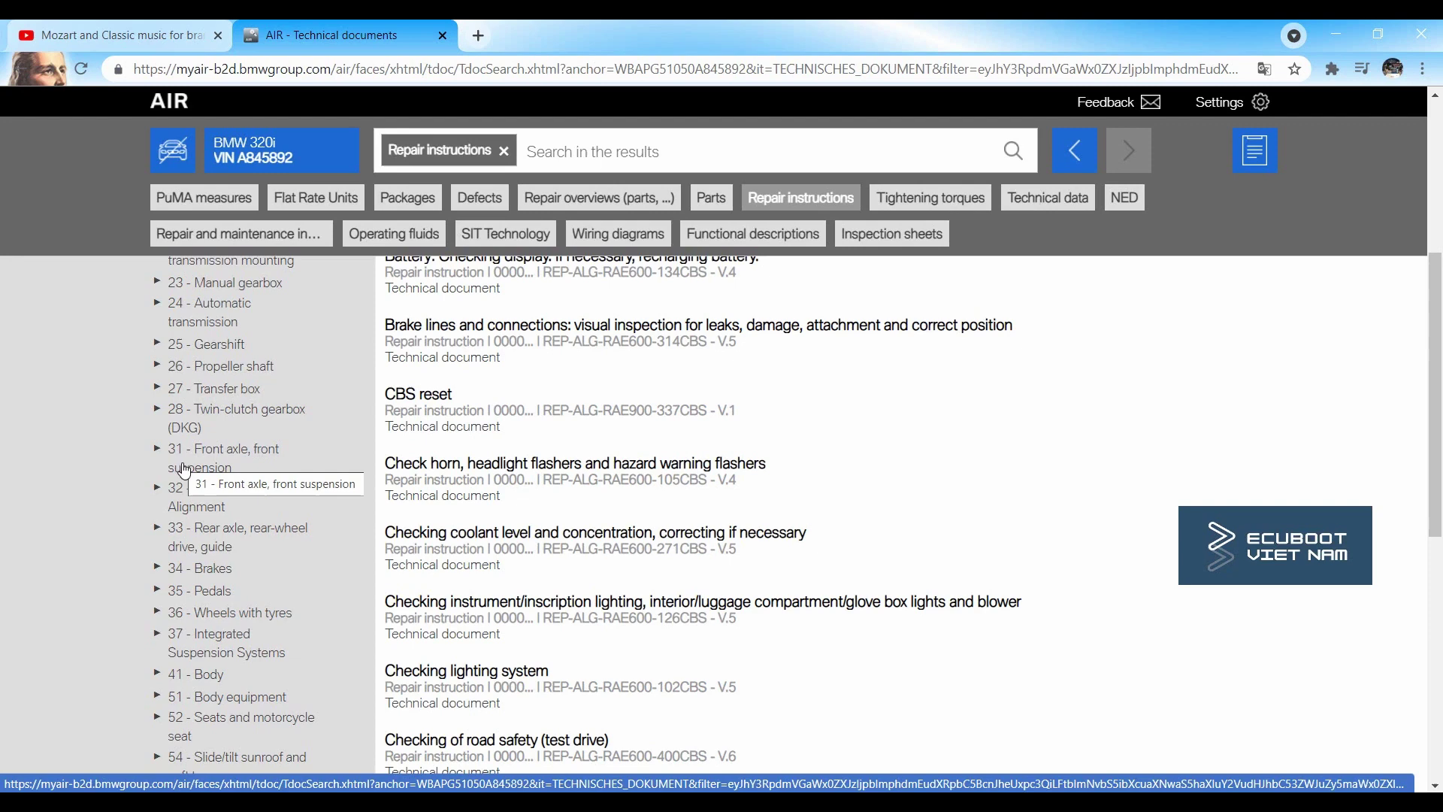
{"action": "scroll", "coordinate": [229, 483], "scroll_direction": "up", "scroll_amount": 1}
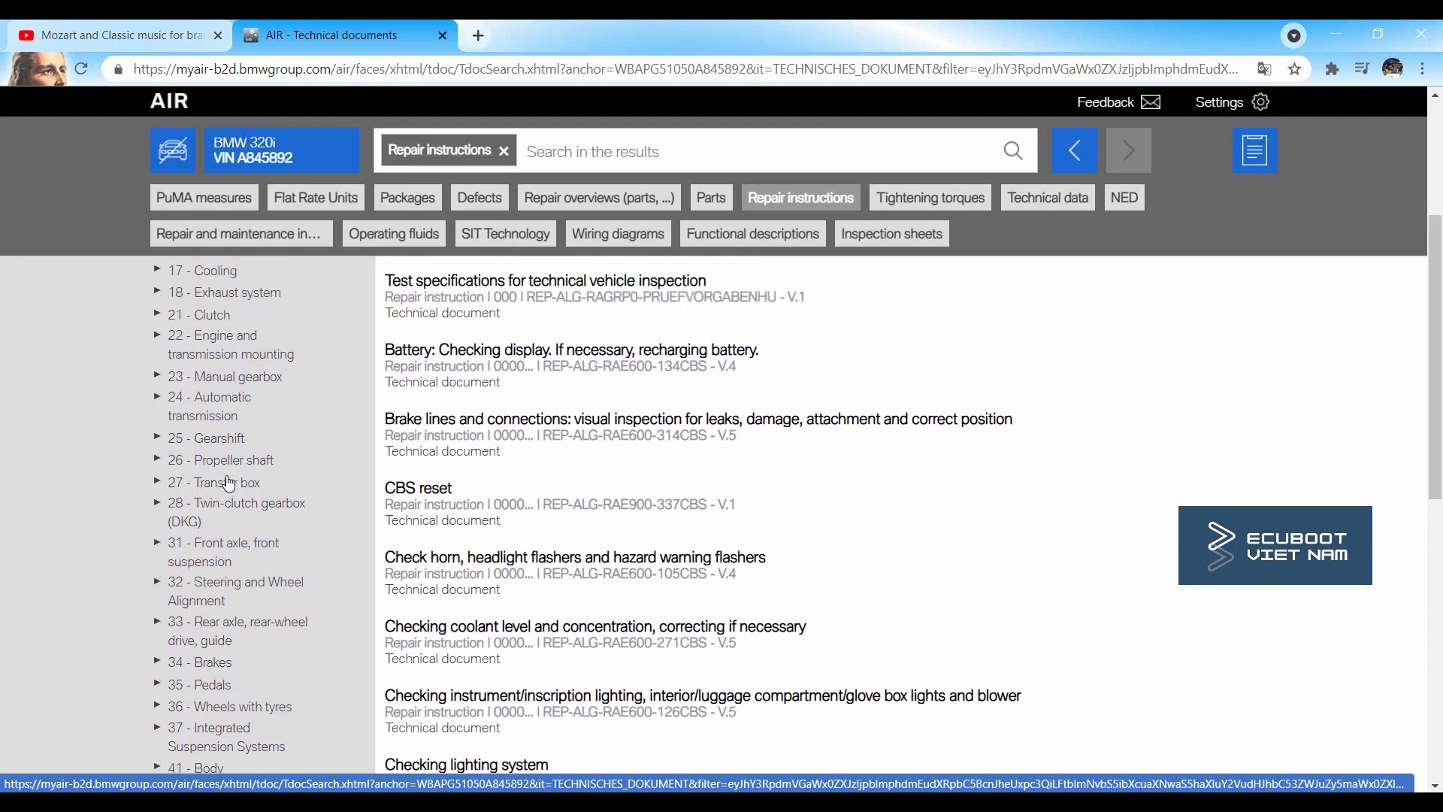
{"action": "left_click", "coordinate": [199, 412]}
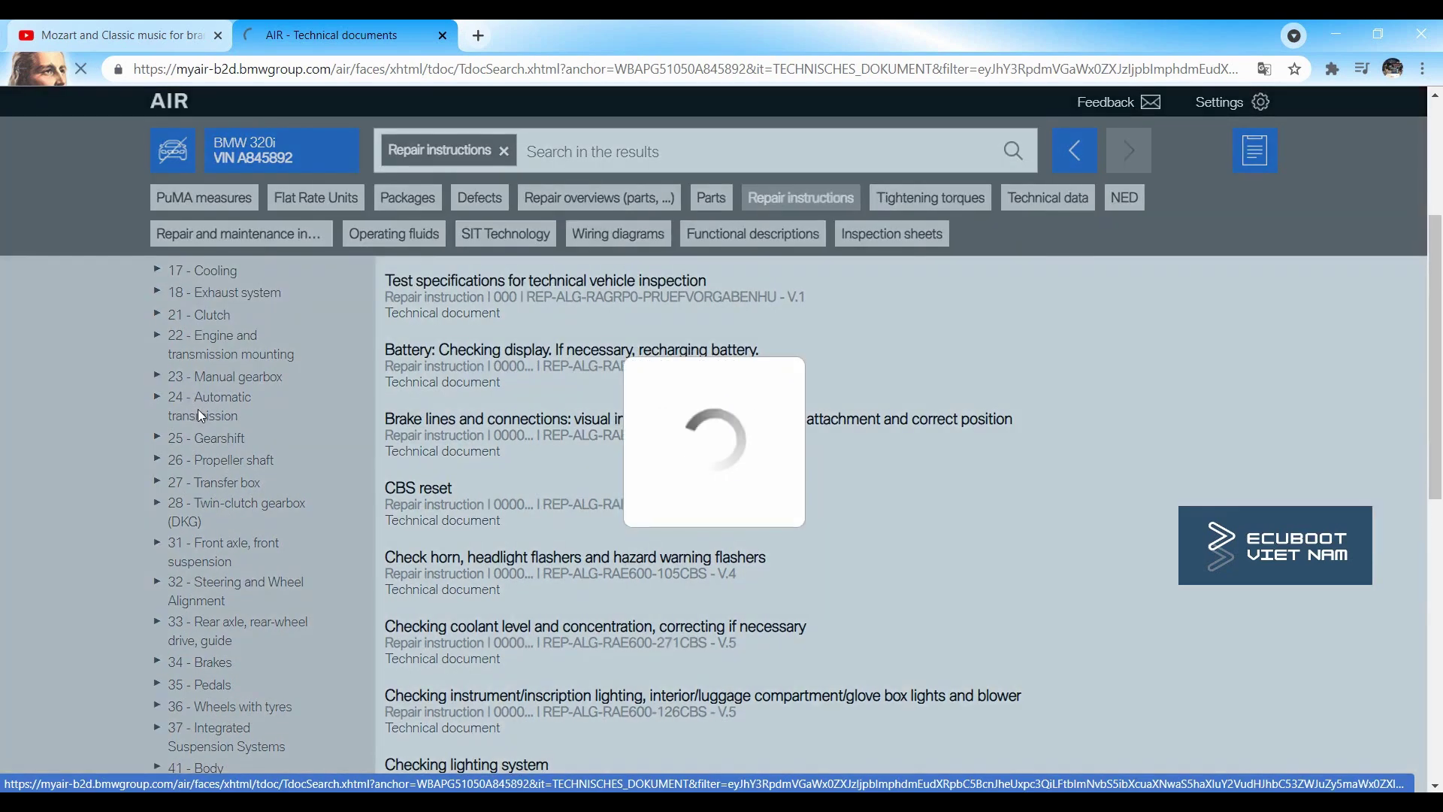
{"action": "scroll", "coordinate": [465, 487], "scroll_direction": "down", "scroll_amount": 2}
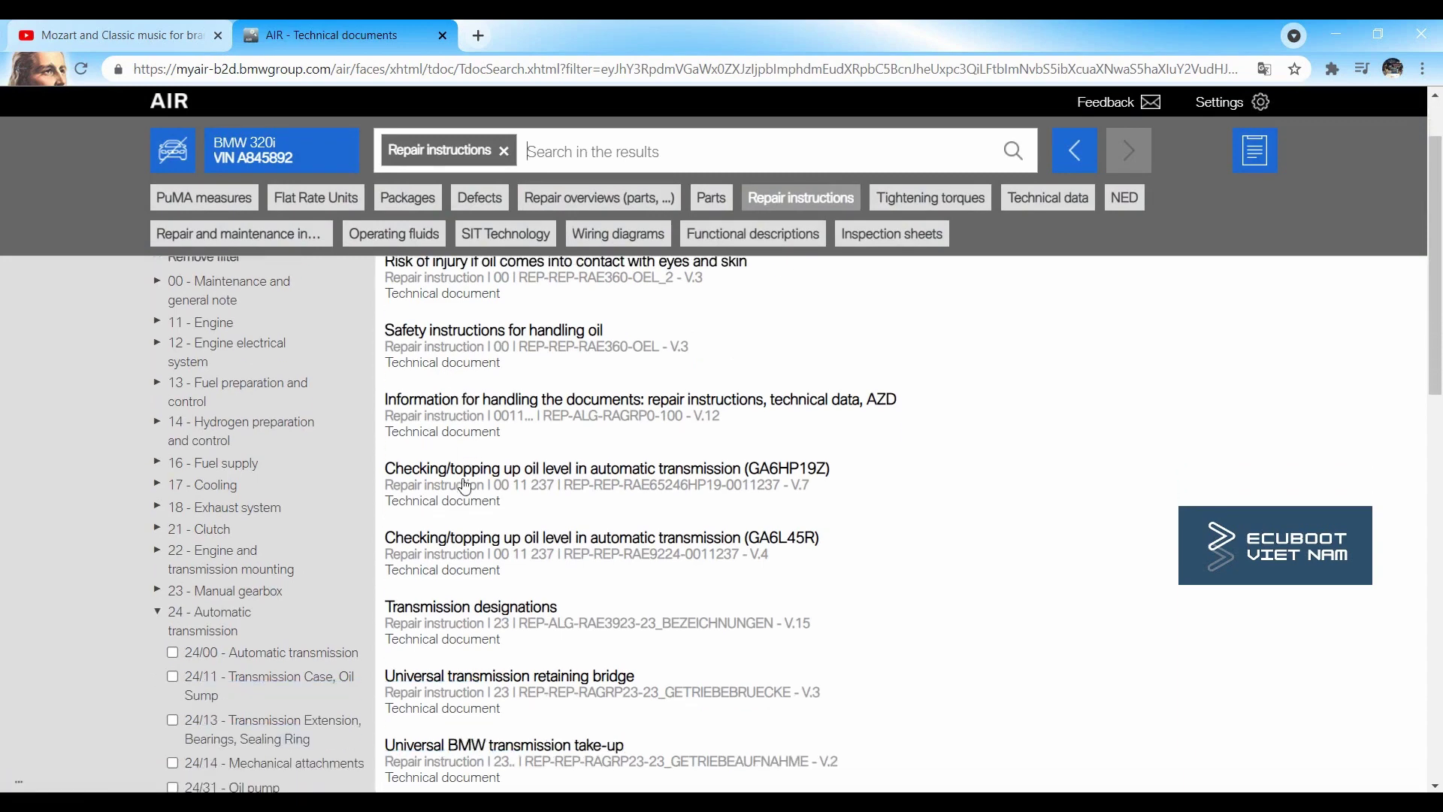
{"action": "scroll", "coordinate": [465, 487], "scroll_direction": "down", "scroll_amount": 4}
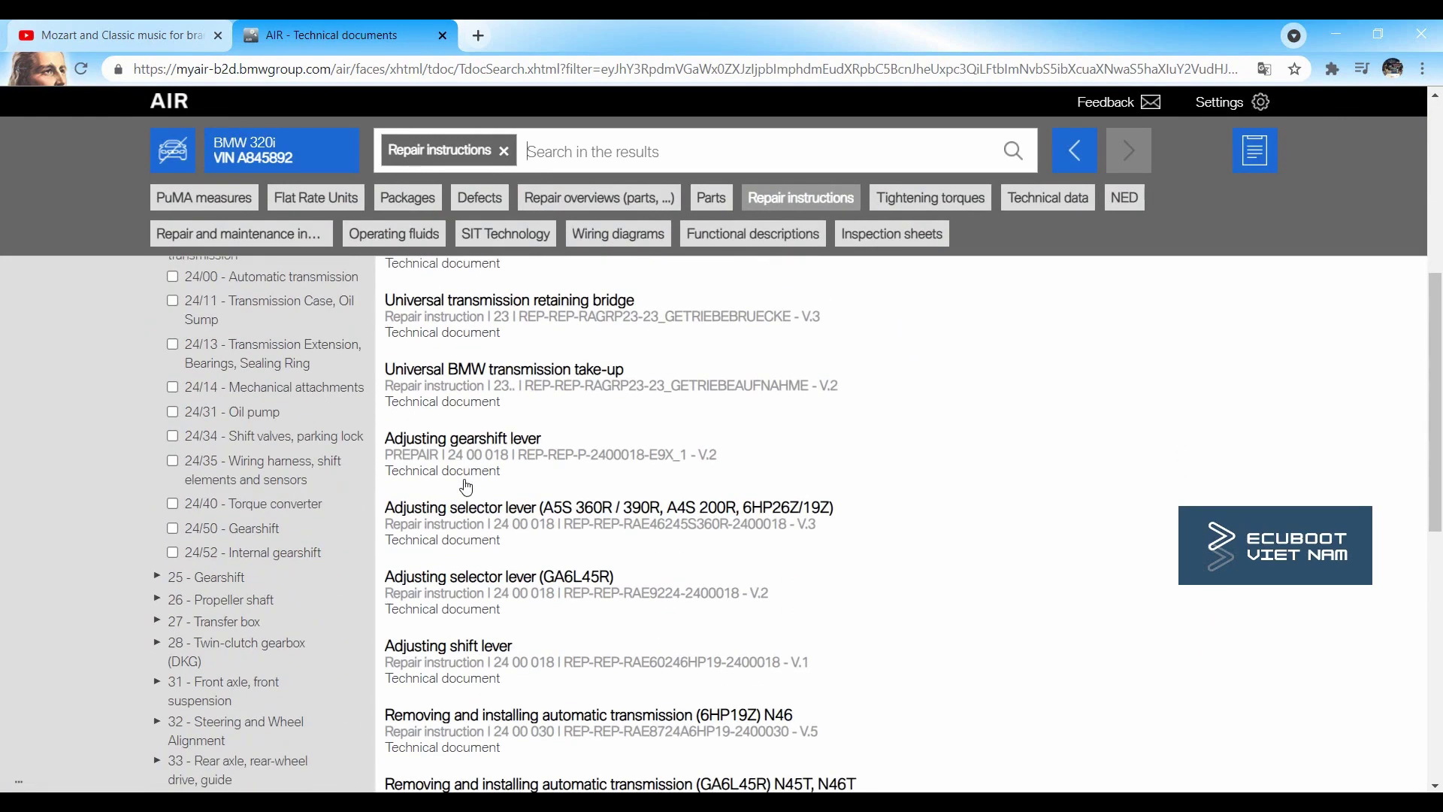
{"action": "scroll", "coordinate": [466, 487], "scroll_direction": "down", "scroll_amount": 5}
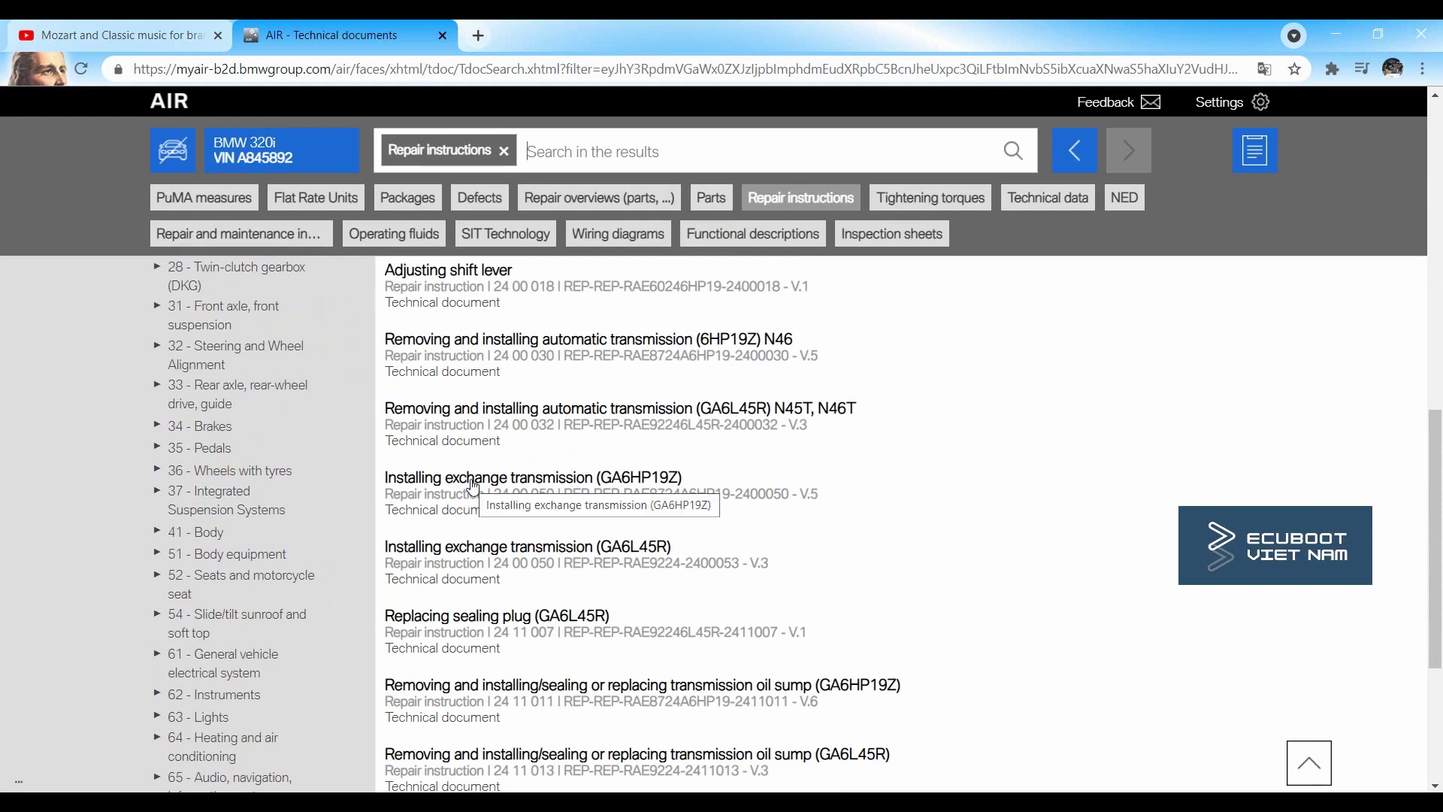
{"action": "scroll", "coordinate": [473, 487], "scroll_direction": "down", "scroll_amount": 1}
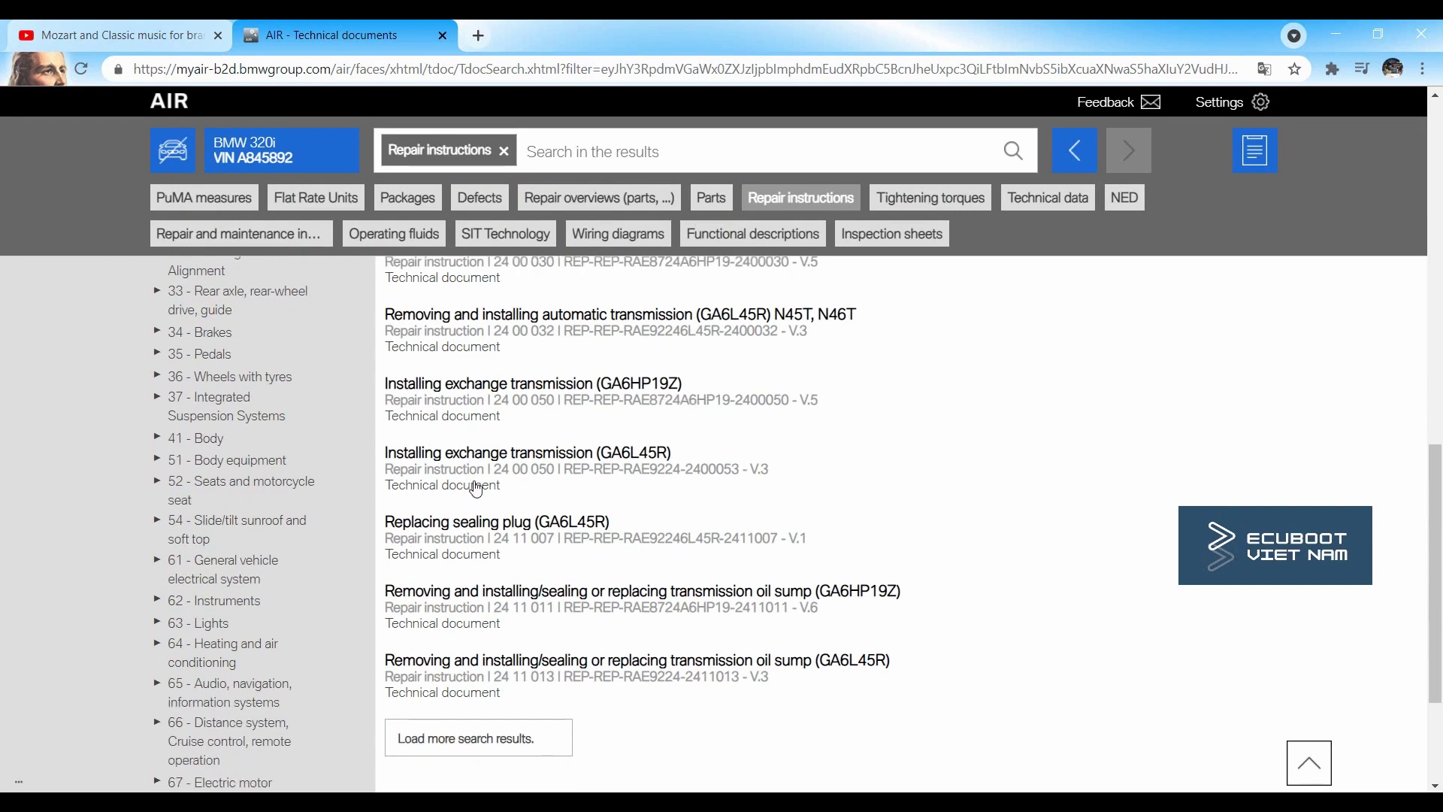
- Read the GA6HP19Z oil sump instruction's drain plug and sump removal steps with torque references
{"action": "left_click", "coordinate": [498, 592]}
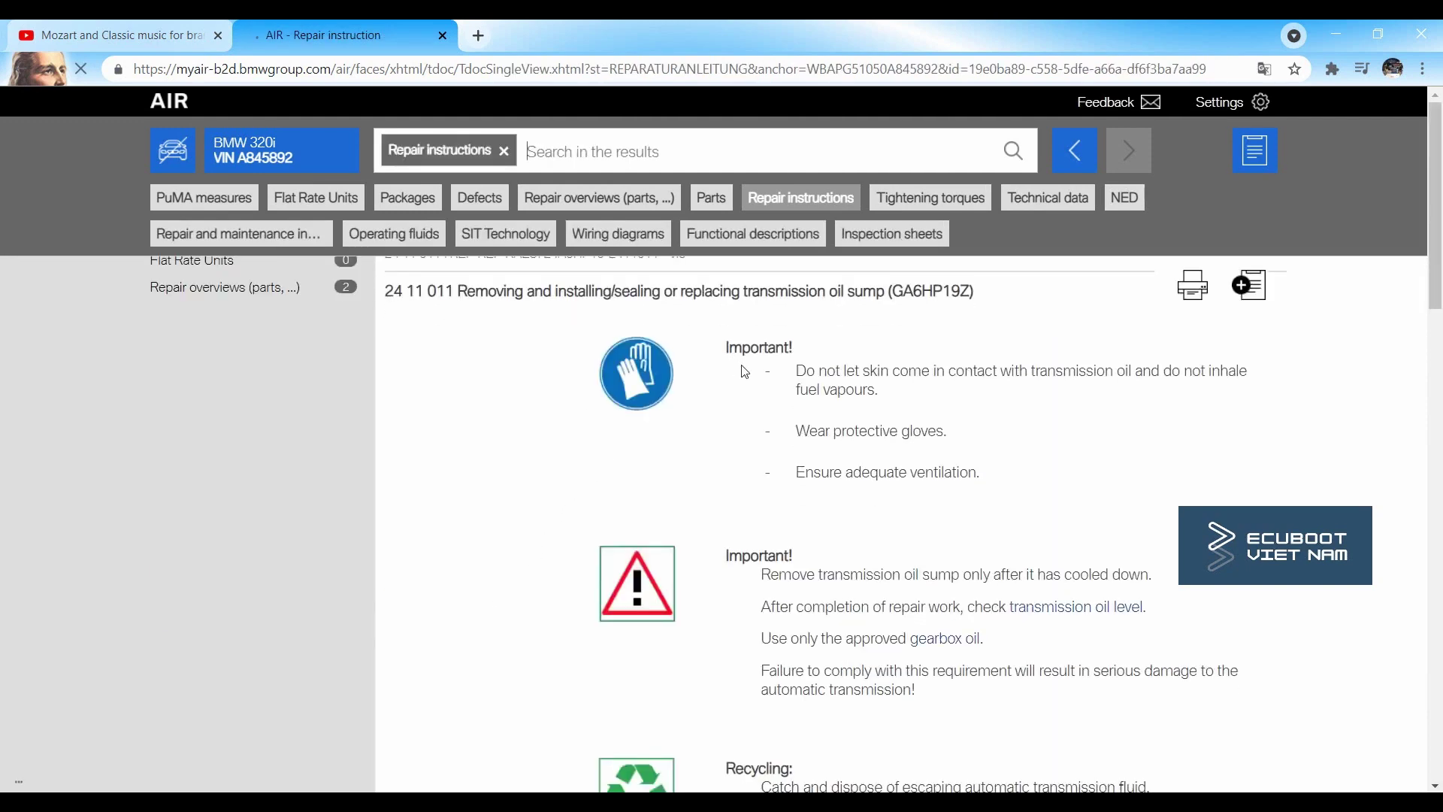
{"action": "scroll", "coordinate": [724, 391], "scroll_direction": "down", "scroll_amount": 5}
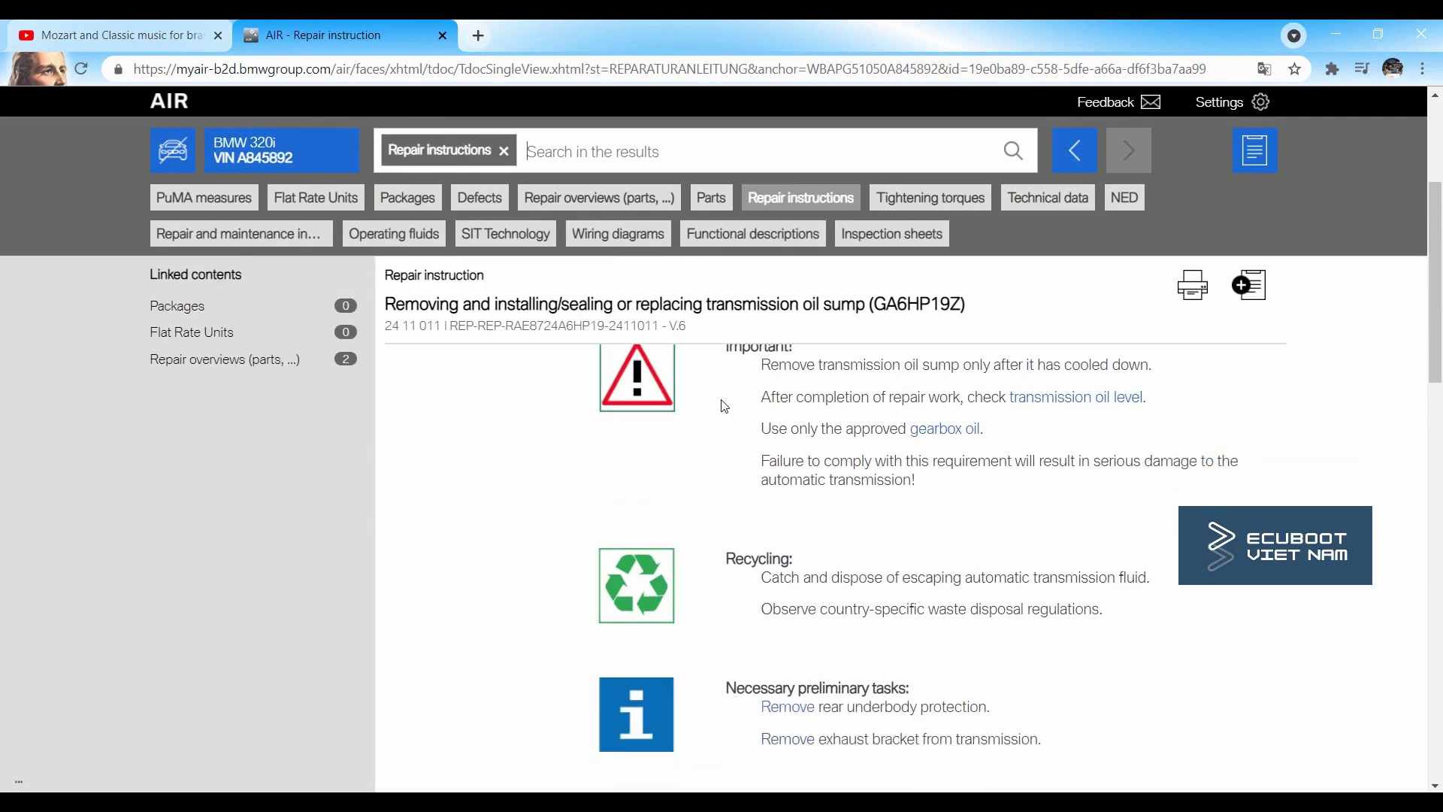
{"action": "scroll", "coordinate": [724, 419], "scroll_direction": "down", "scroll_amount": 12}
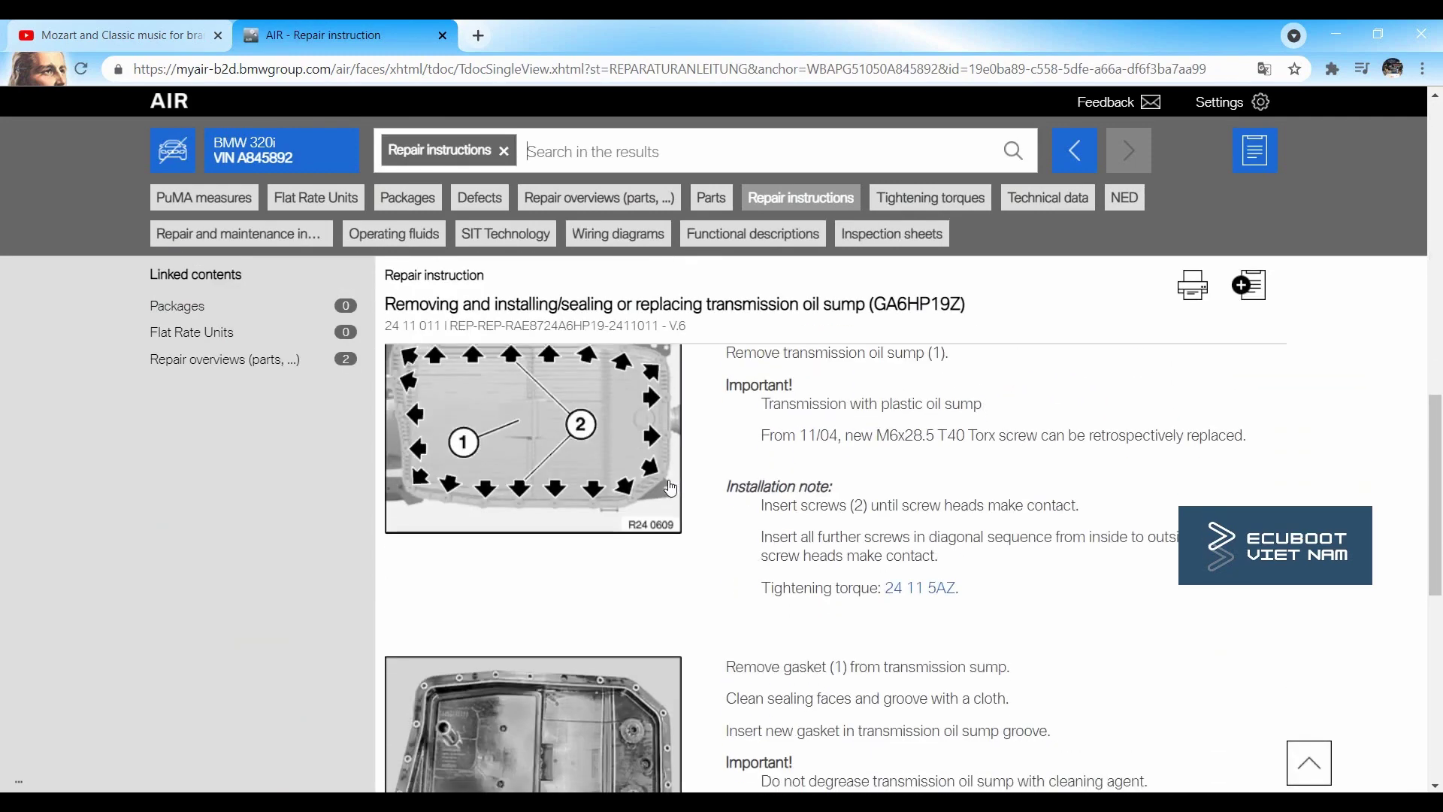
{"action": "scroll", "coordinate": [671, 488], "scroll_direction": "down", "scroll_amount": 6}
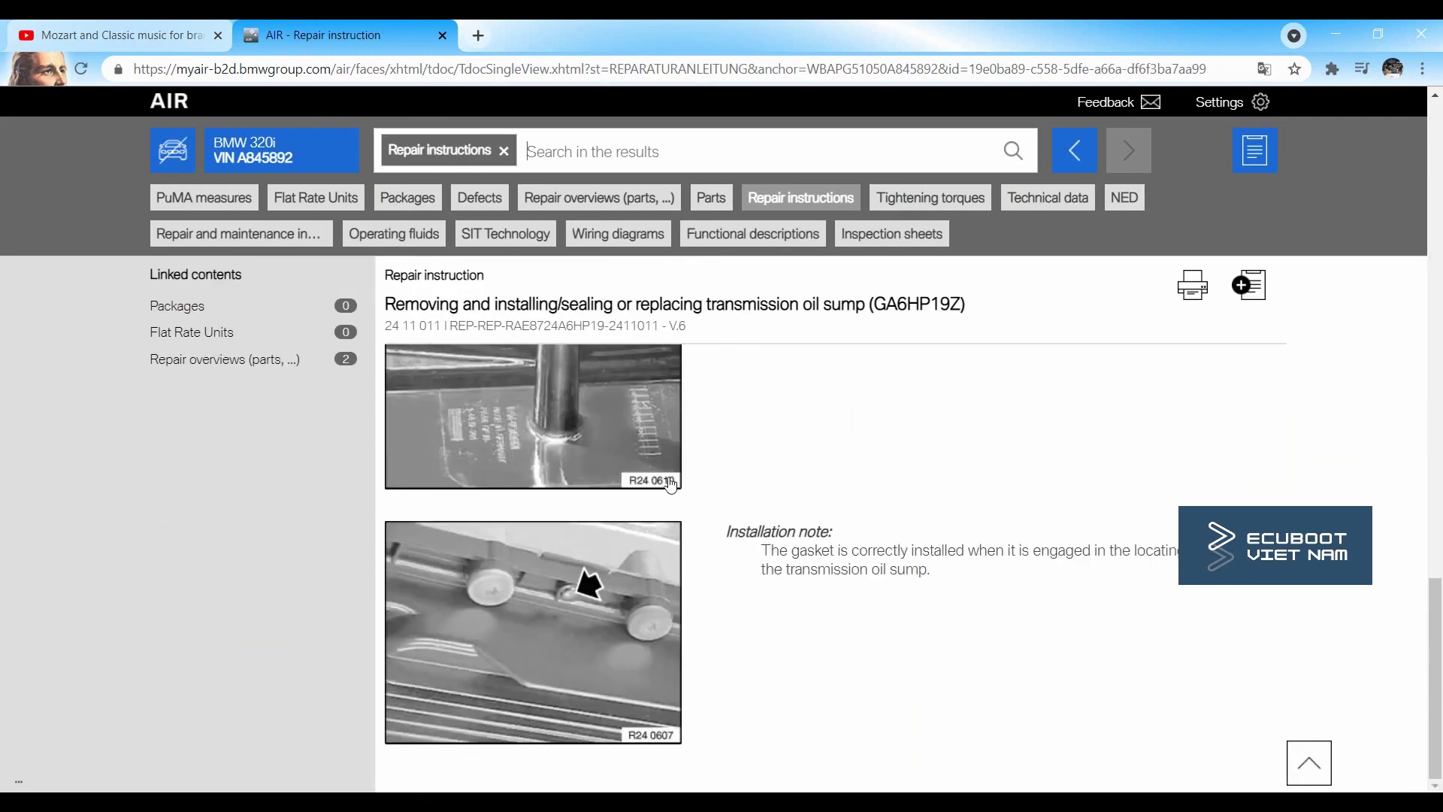
{"action": "scroll", "coordinate": [671, 479], "scroll_direction": "up", "scroll_amount": 10}
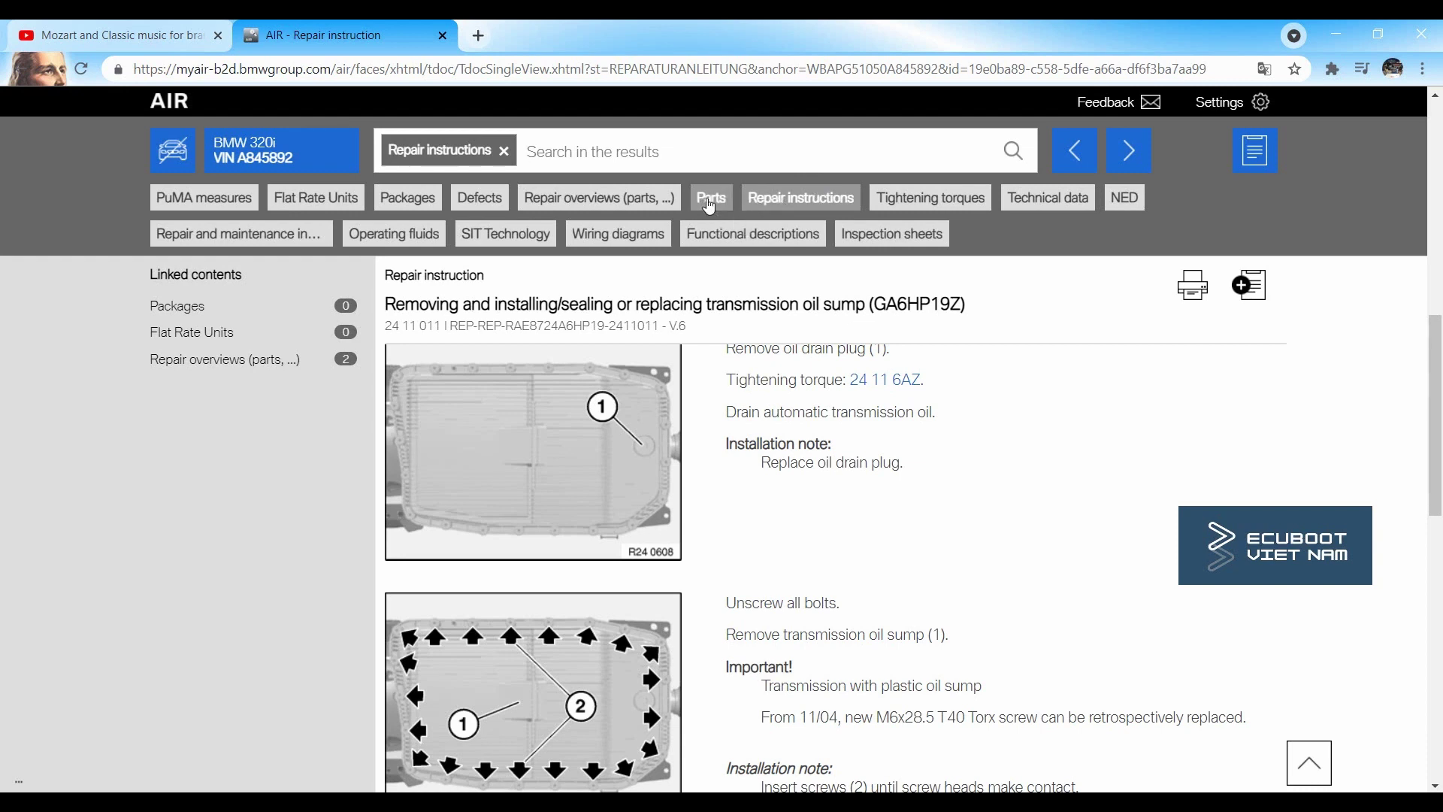
- Go to the parts catalogue at main group 12 Engine Electrical System
{"action": "left_click", "coordinate": [709, 199]}
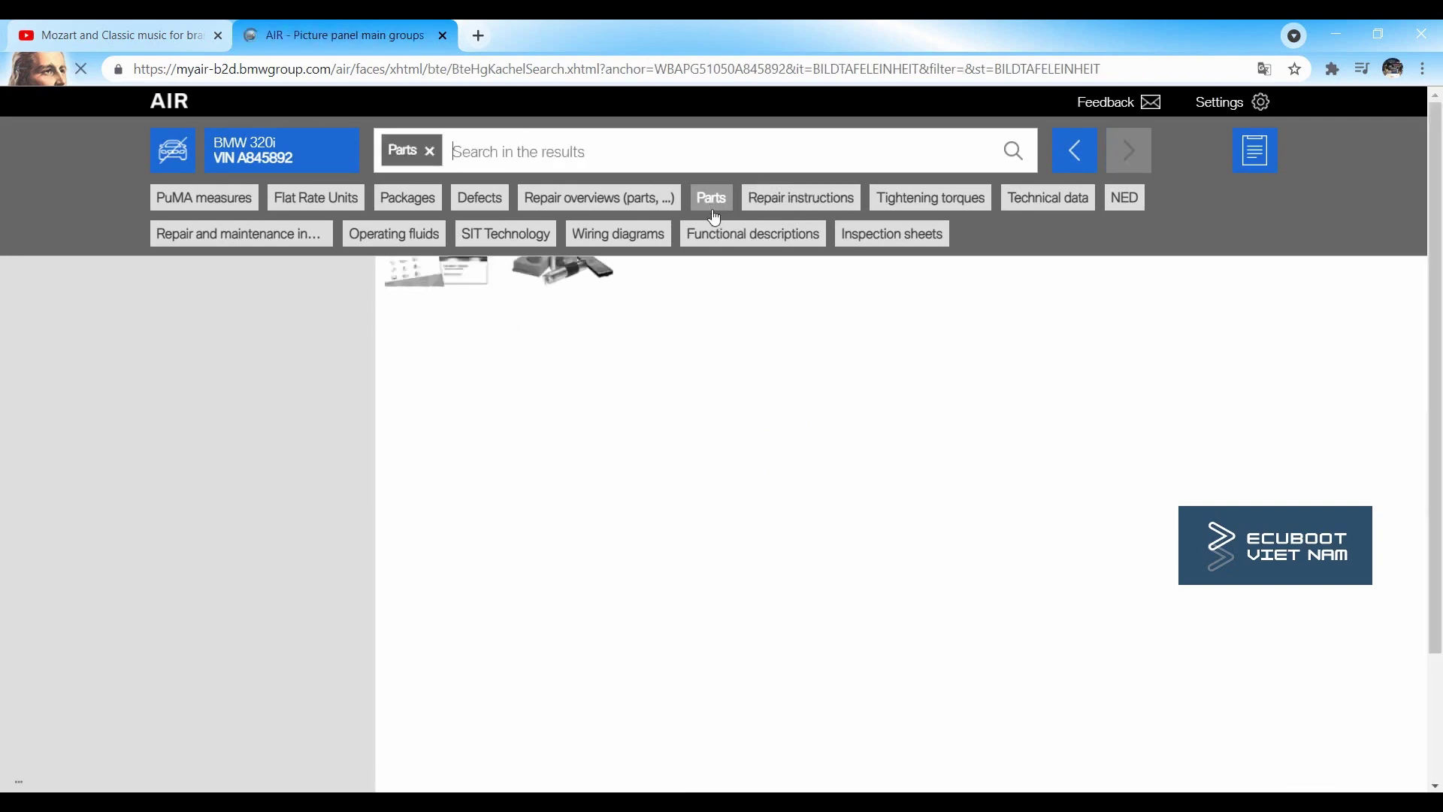
{"action": "scroll", "coordinate": [774, 323], "scroll_direction": "down", "scroll_amount": 2}
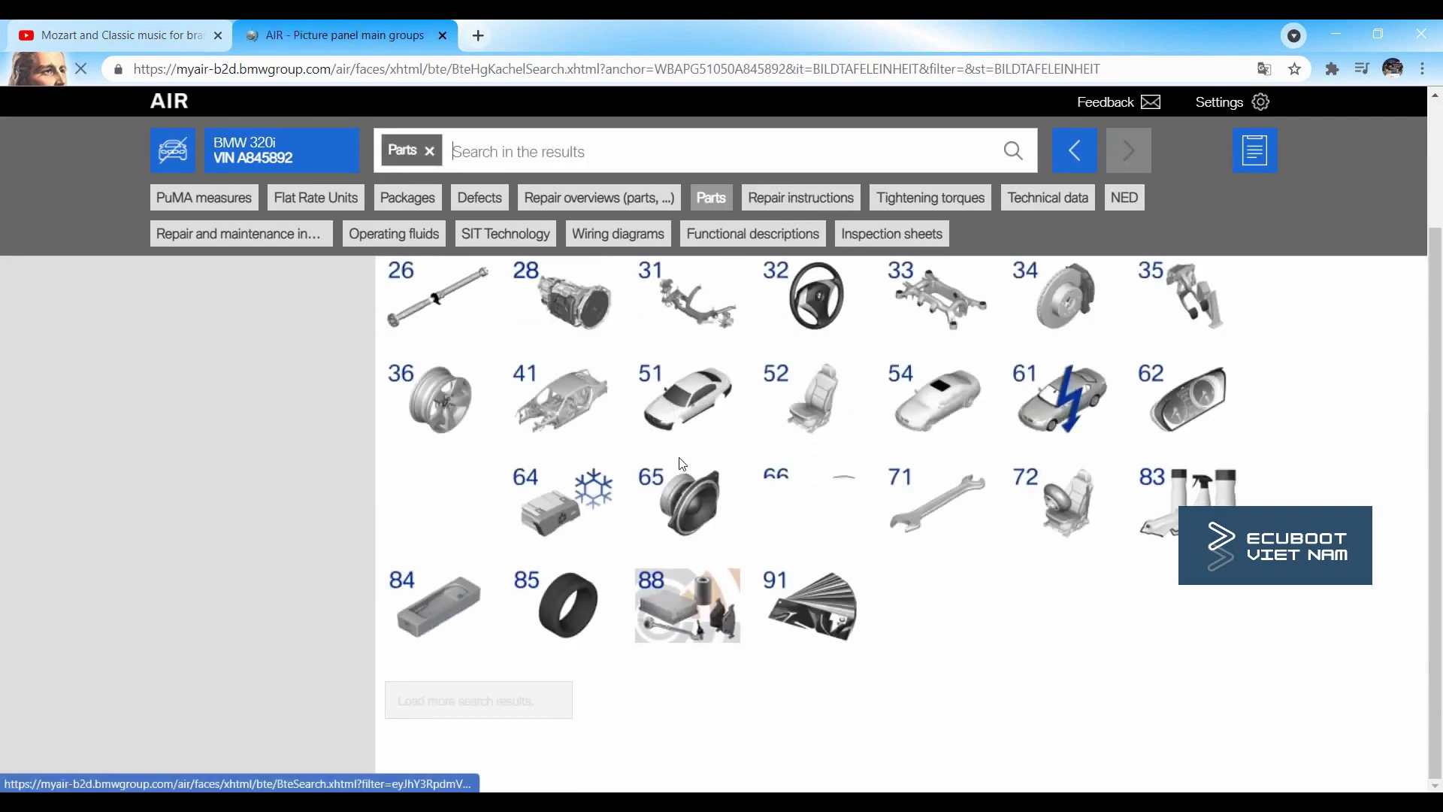
{"action": "scroll", "coordinate": [707, 459], "scroll_direction": "up", "scroll_amount": 2}
{"action": "scroll", "coordinate": [740, 442], "scroll_direction": "up", "scroll_amount": 1}
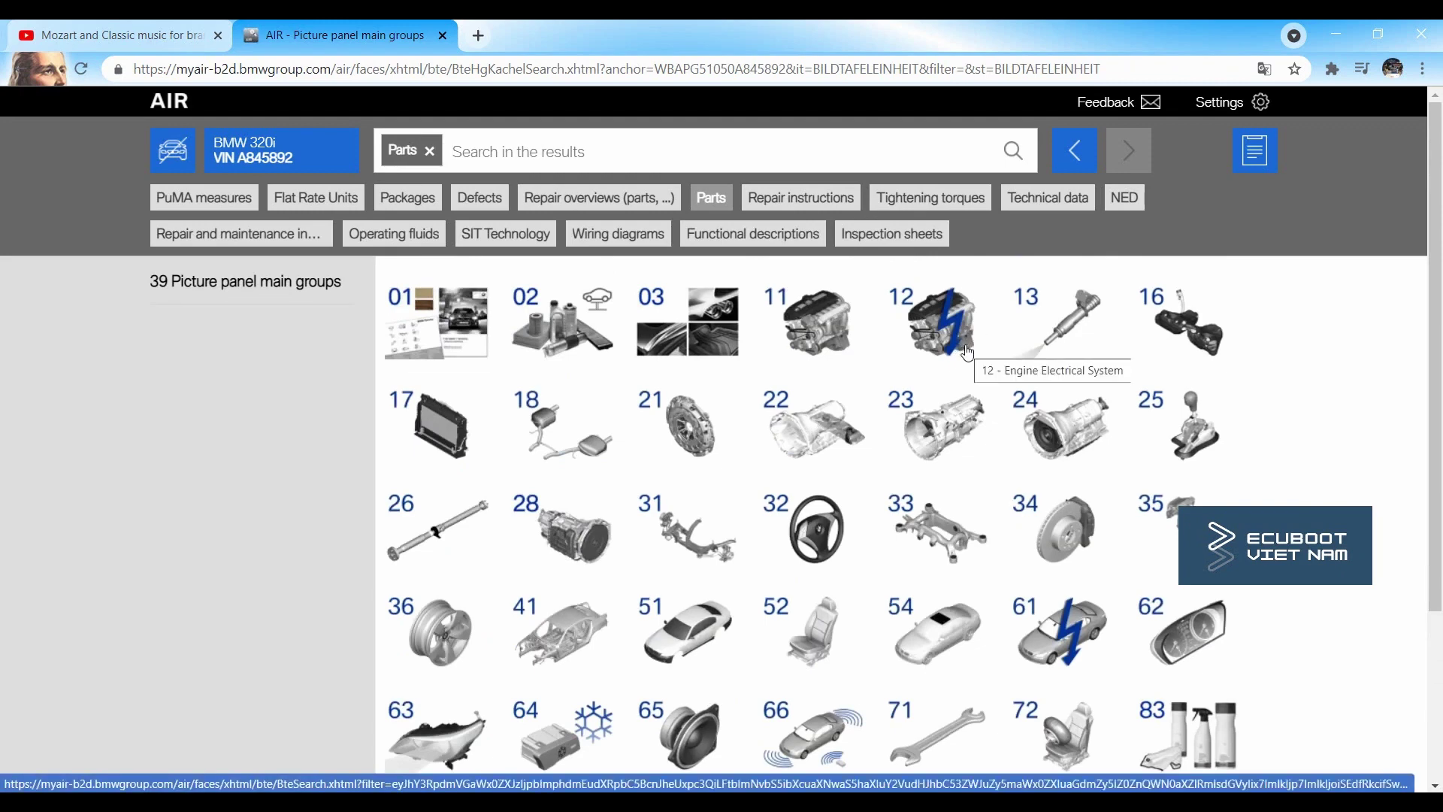
{"action": "left_click", "coordinate": [943, 351]}
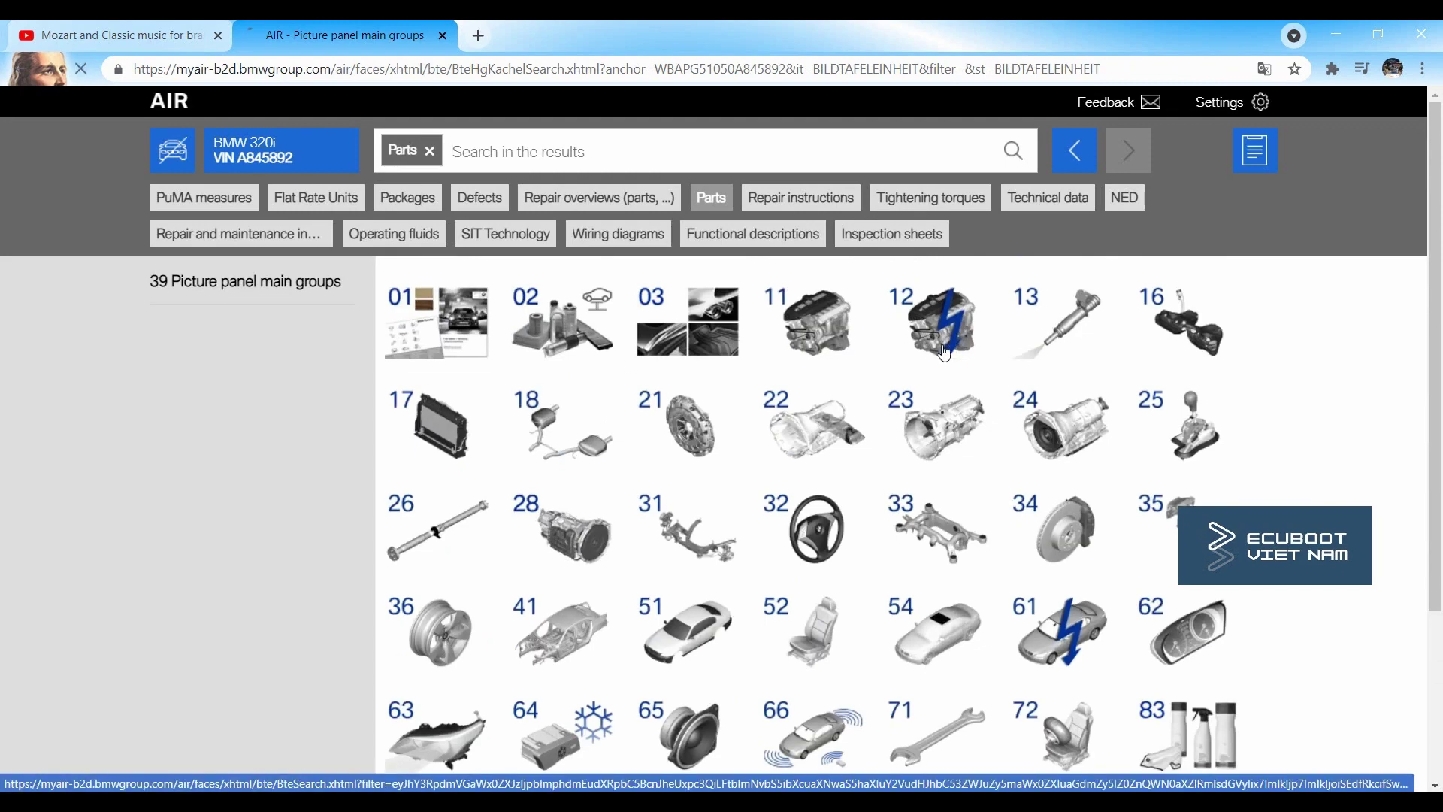
{"action": "scroll", "coordinate": [621, 490], "scroll_direction": "up", "scroll_amount": 1}
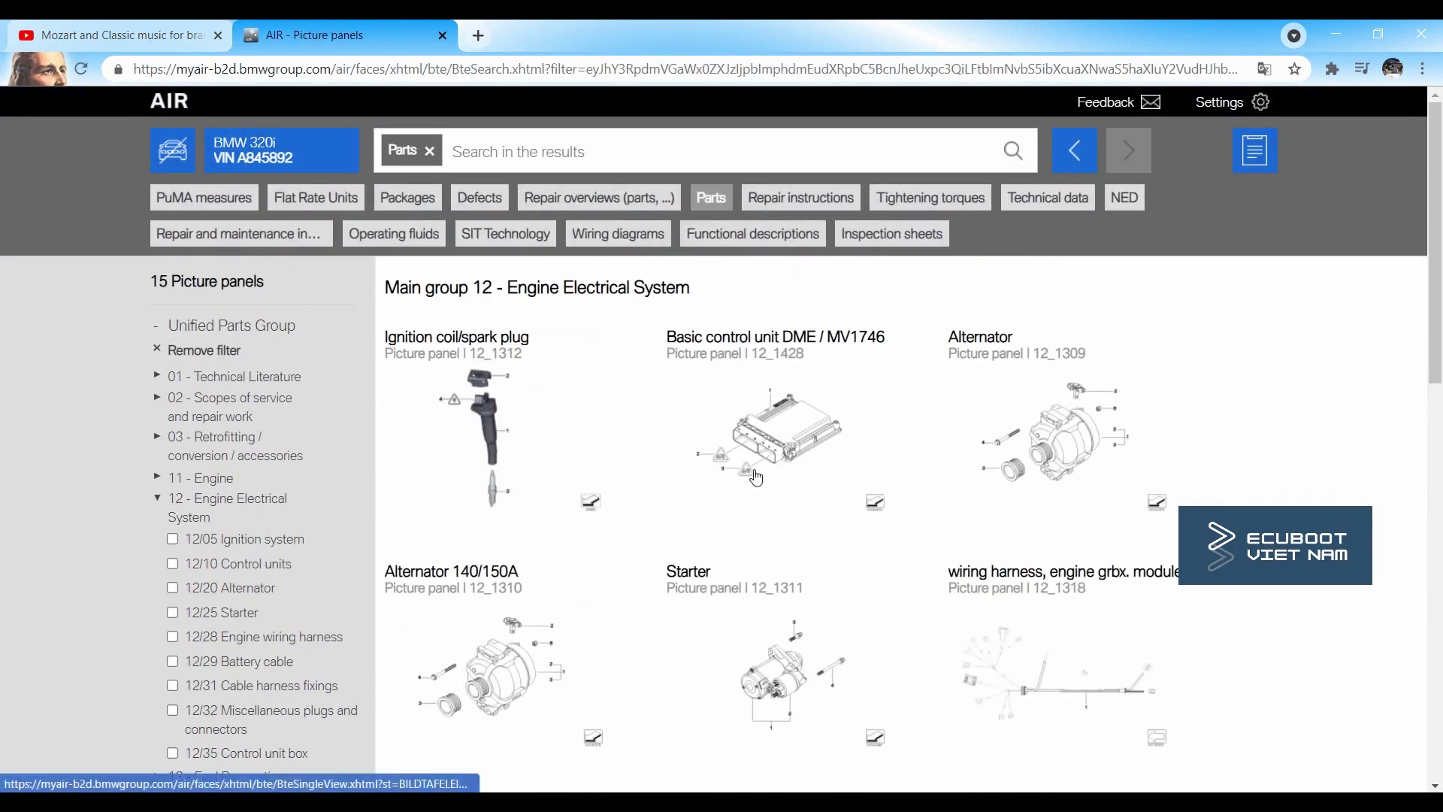
{"action": "left_click", "coordinate": [798, 450]}
{"action": "scroll", "coordinate": [609, 519], "scroll_direction": "down", "scroll_amount": 3}
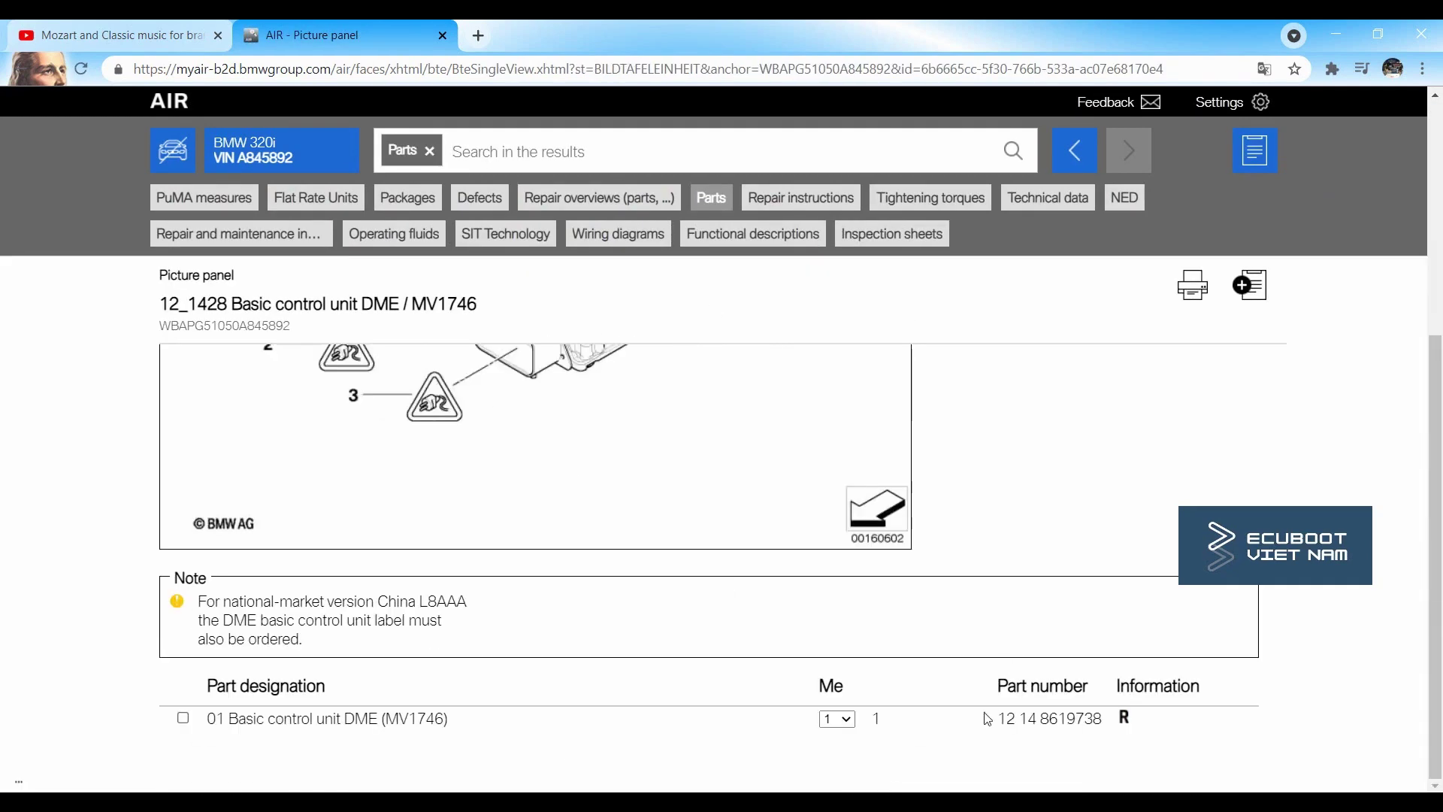
{"action": "triple_click", "coordinate": [998, 718]}
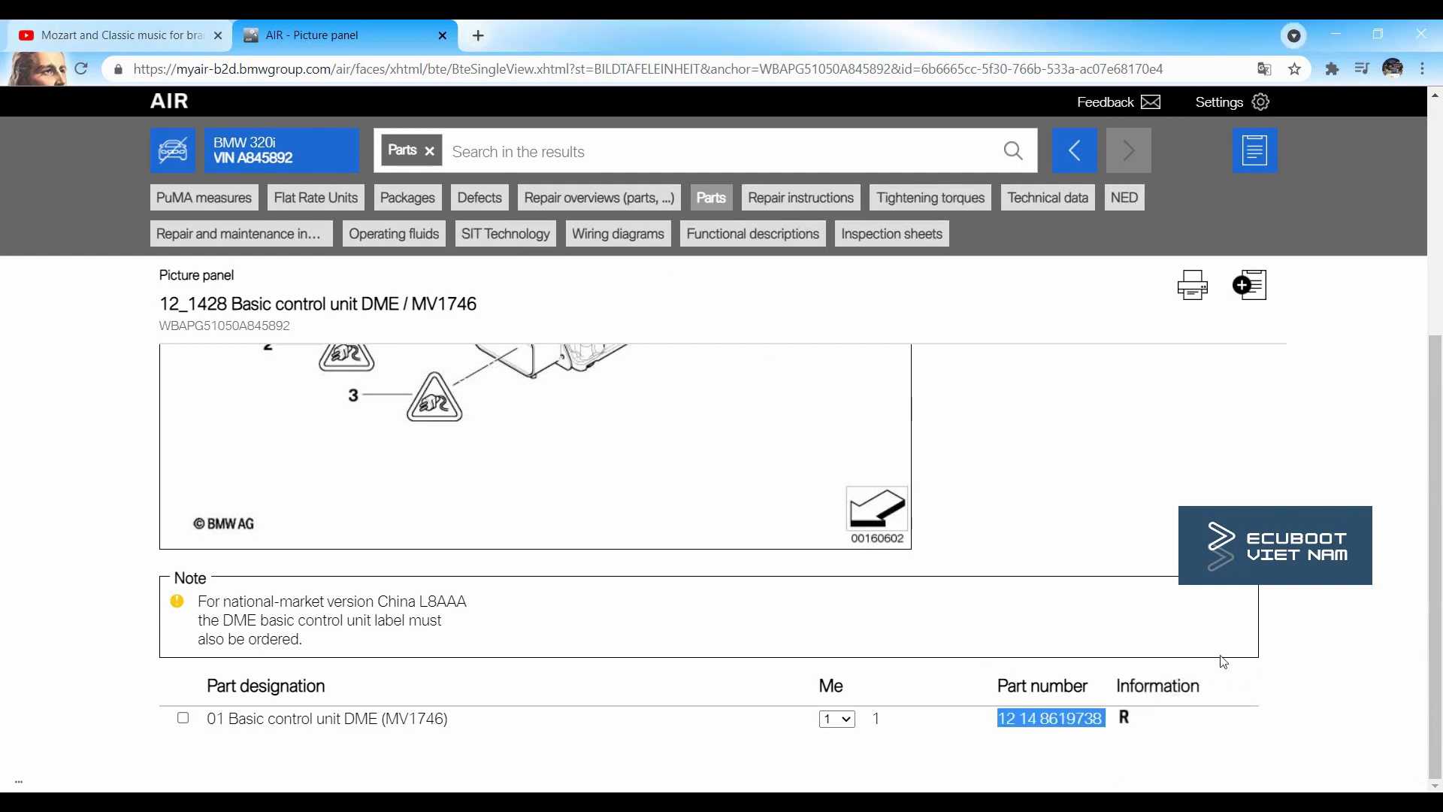
- Read the Accelerator pedal module functional description, then go back to the descriptions list
{"action": "left_click", "coordinate": [777, 249]}
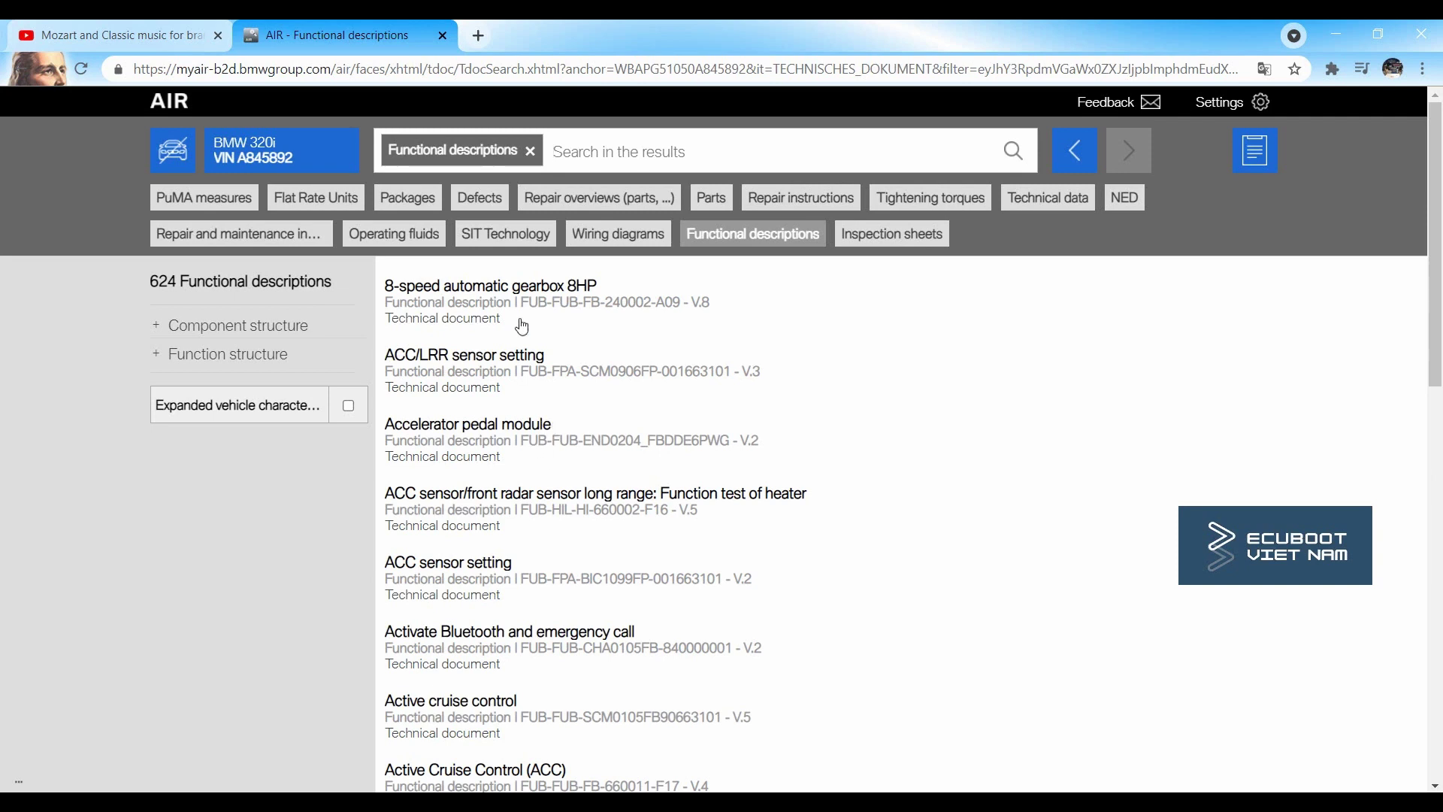
{"action": "left_click", "coordinate": [503, 434]}
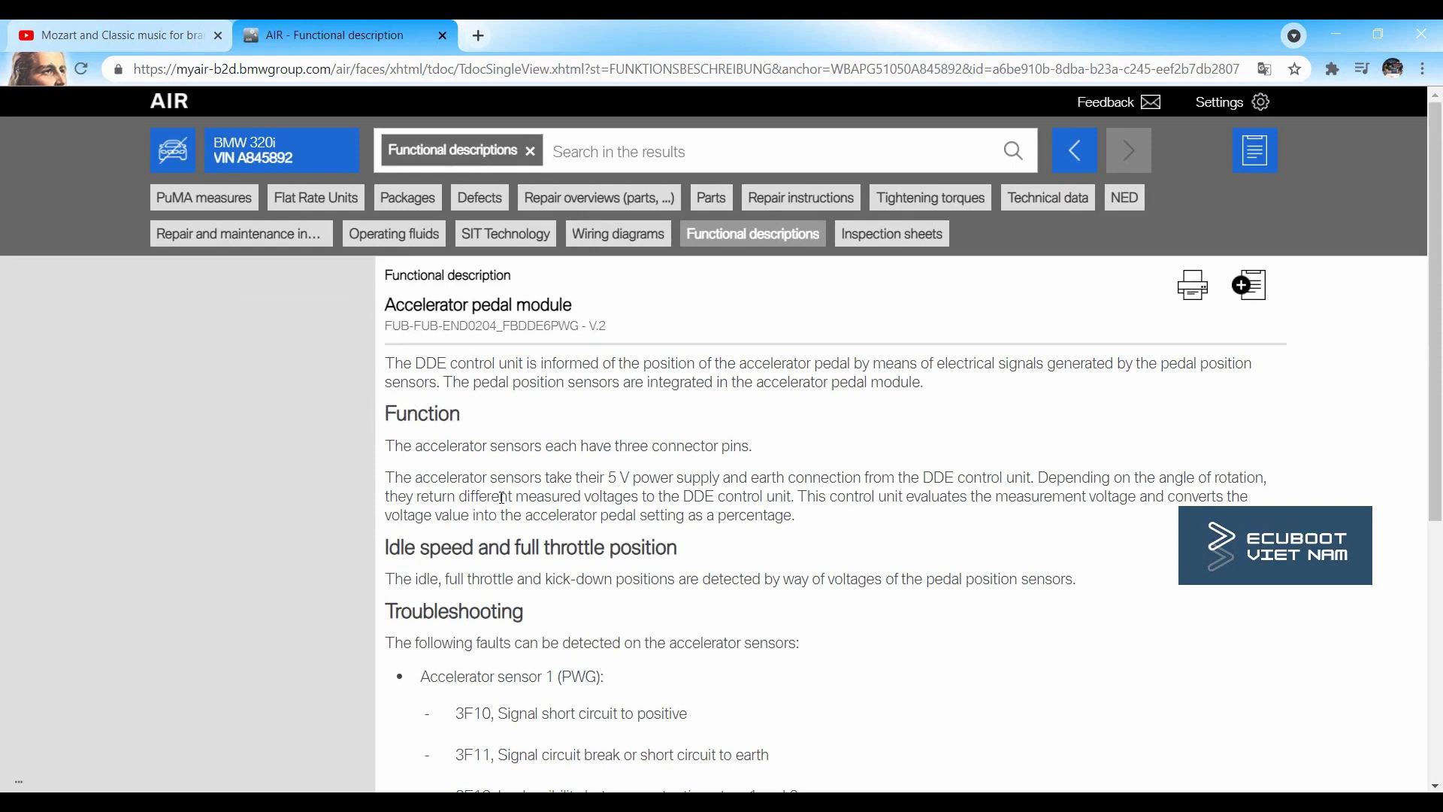
{"action": "scroll", "coordinate": [505, 501], "scroll_direction": "down", "scroll_amount": 1}
{"action": "scroll", "coordinate": [505, 501], "scroll_direction": "down", "scroll_amount": 1}
{"action": "scroll", "coordinate": [451, 504], "scroll_direction": "up", "scroll_amount": 1}
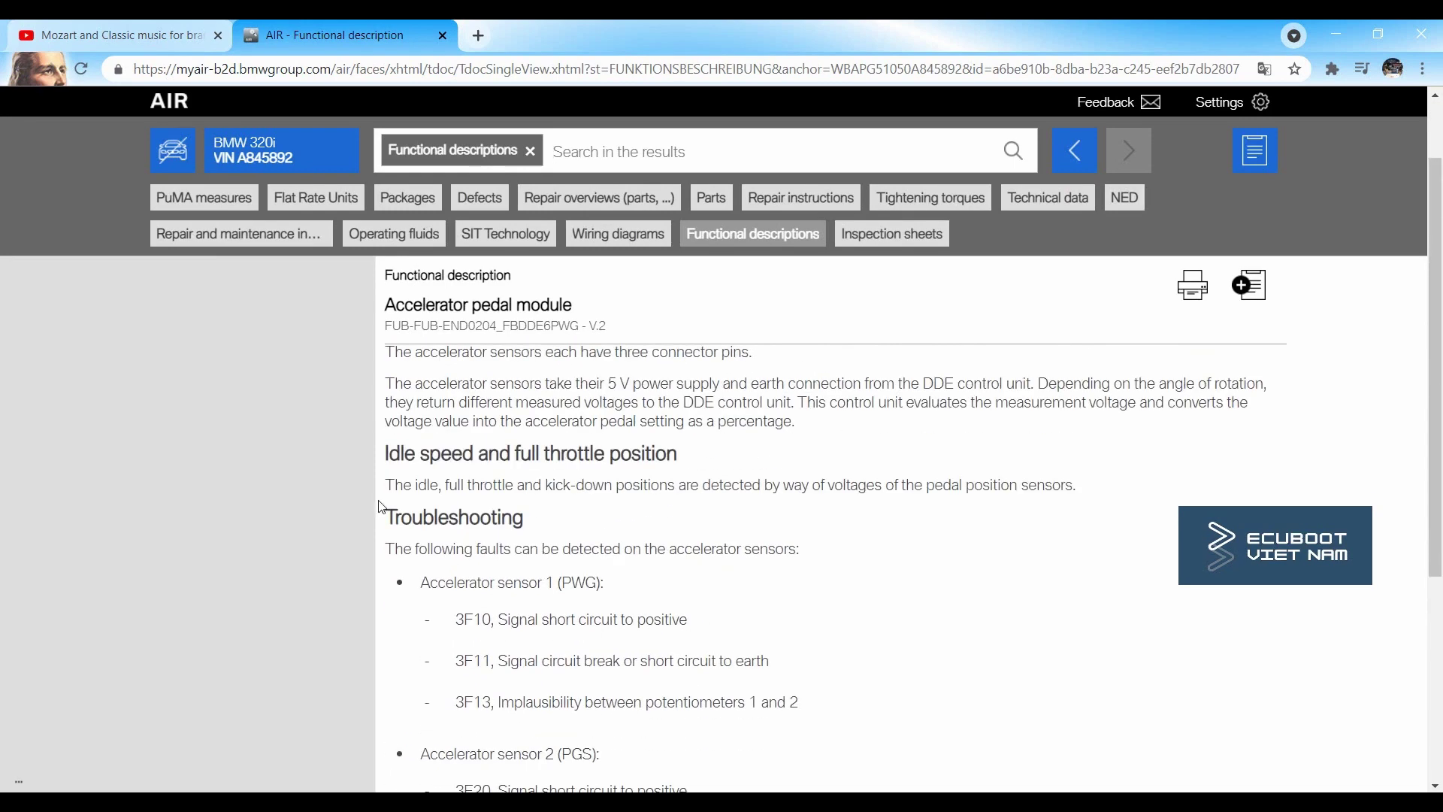
{"action": "scroll", "coordinate": [381, 506], "scroll_direction": "down", "scroll_amount": 3}
{"action": "scroll", "coordinate": [430, 479], "scroll_direction": "up", "scroll_amount": 4}
{"action": "key", "text": "alt+Left"}
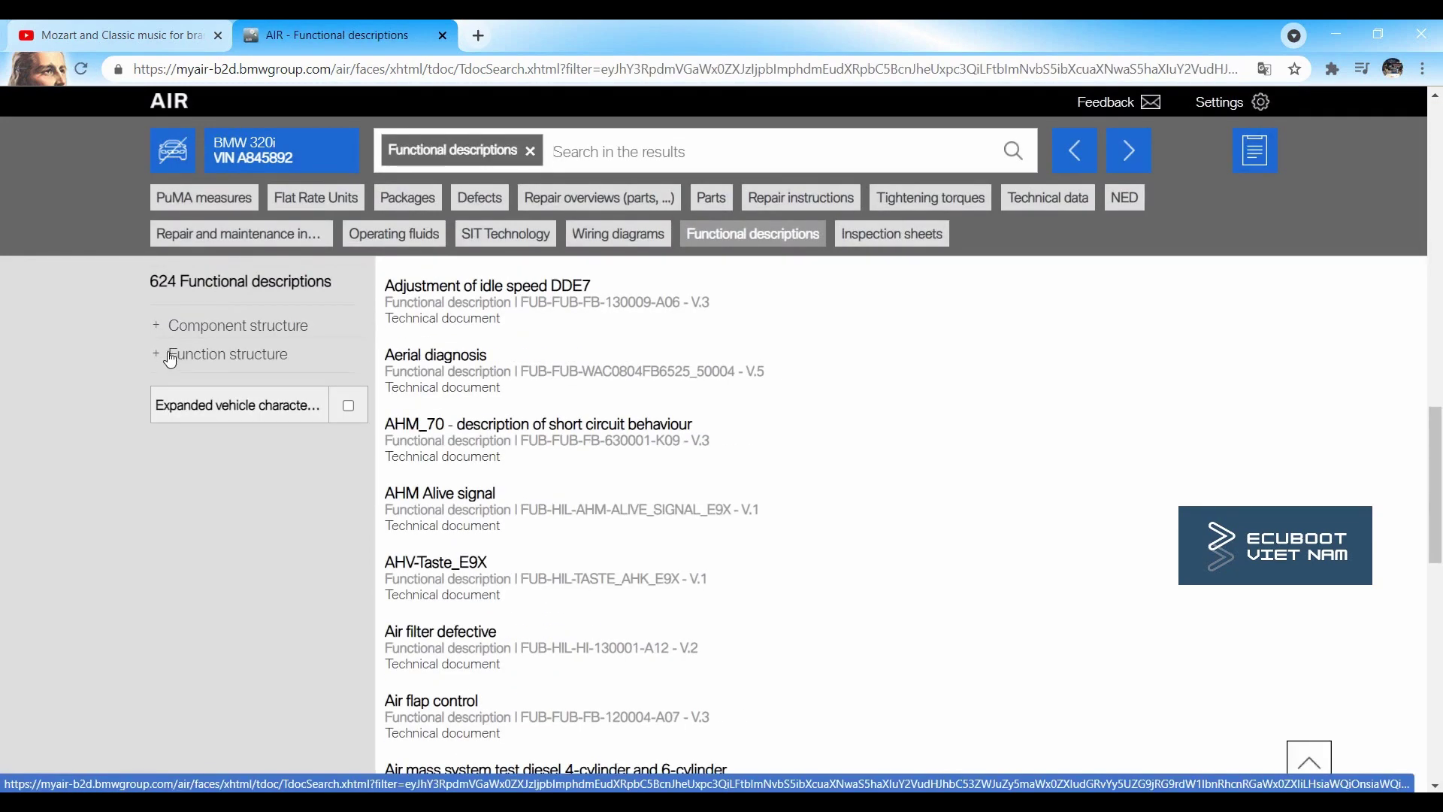
- Filter to Function structure > Power train and read the Air flap control description
{"action": "left_click", "coordinate": [169, 357]}
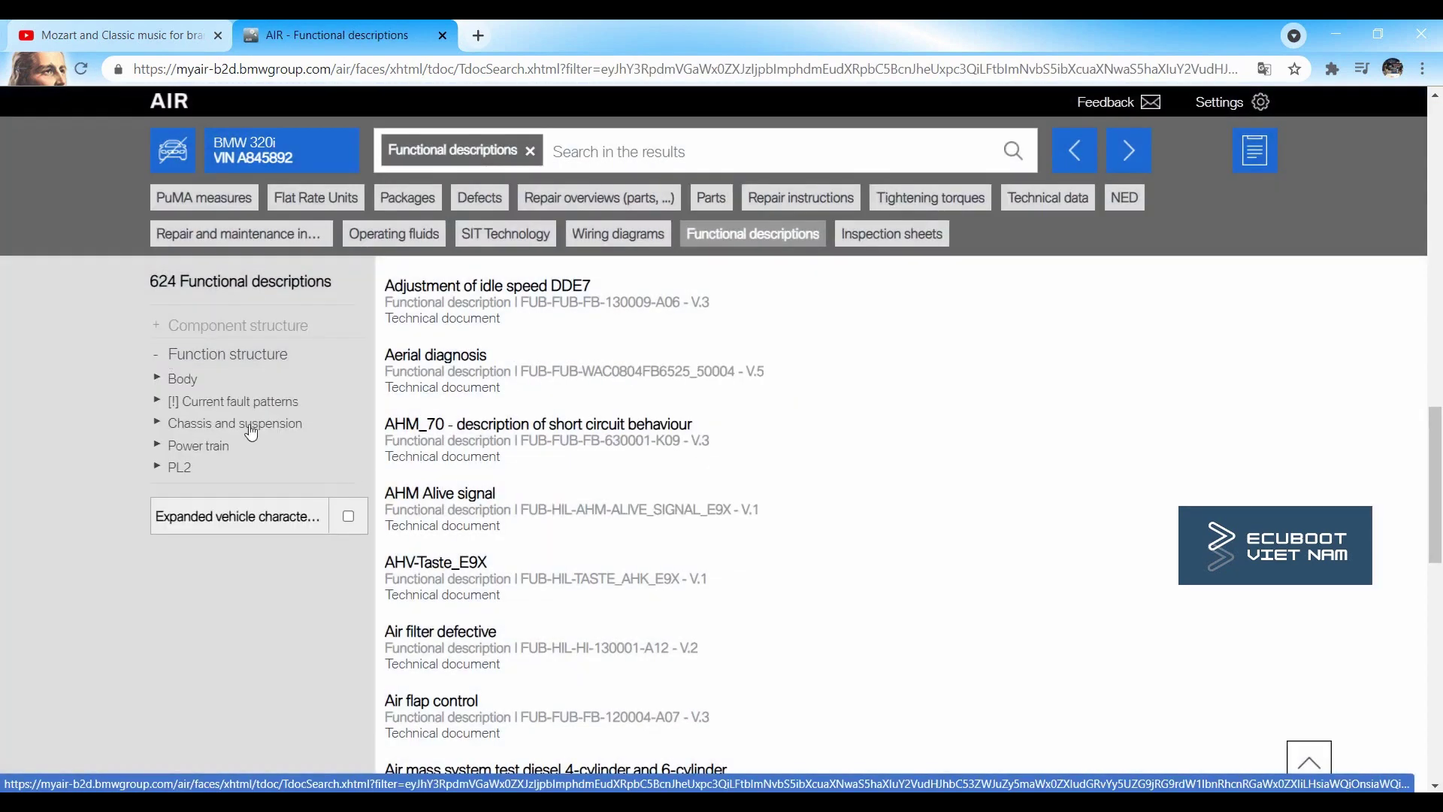
{"action": "left_click", "coordinate": [251, 433]}
{"action": "left_click", "coordinate": [490, 439]}
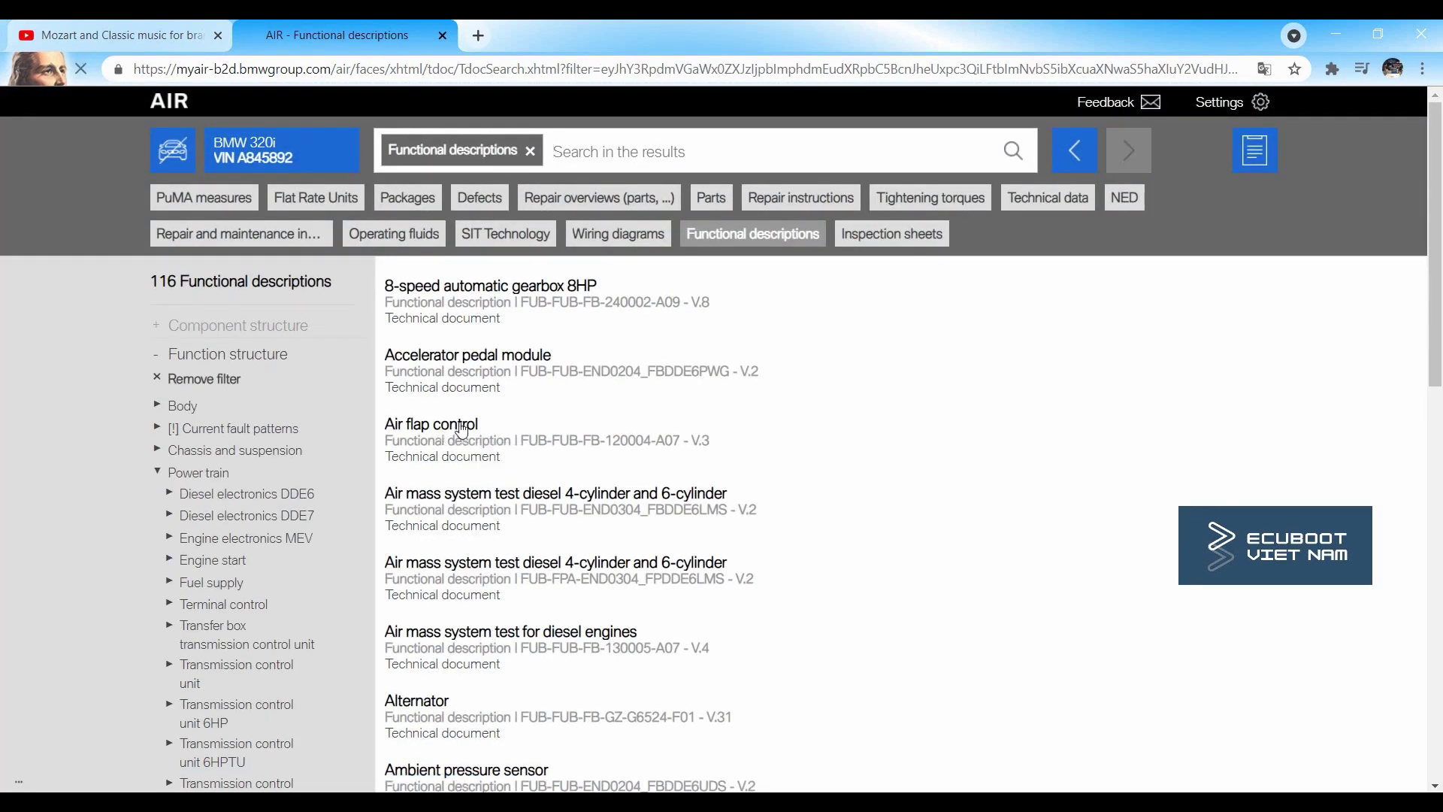
{"action": "scroll", "coordinate": [489, 439], "scroll_direction": "down", "scroll_amount": 5}
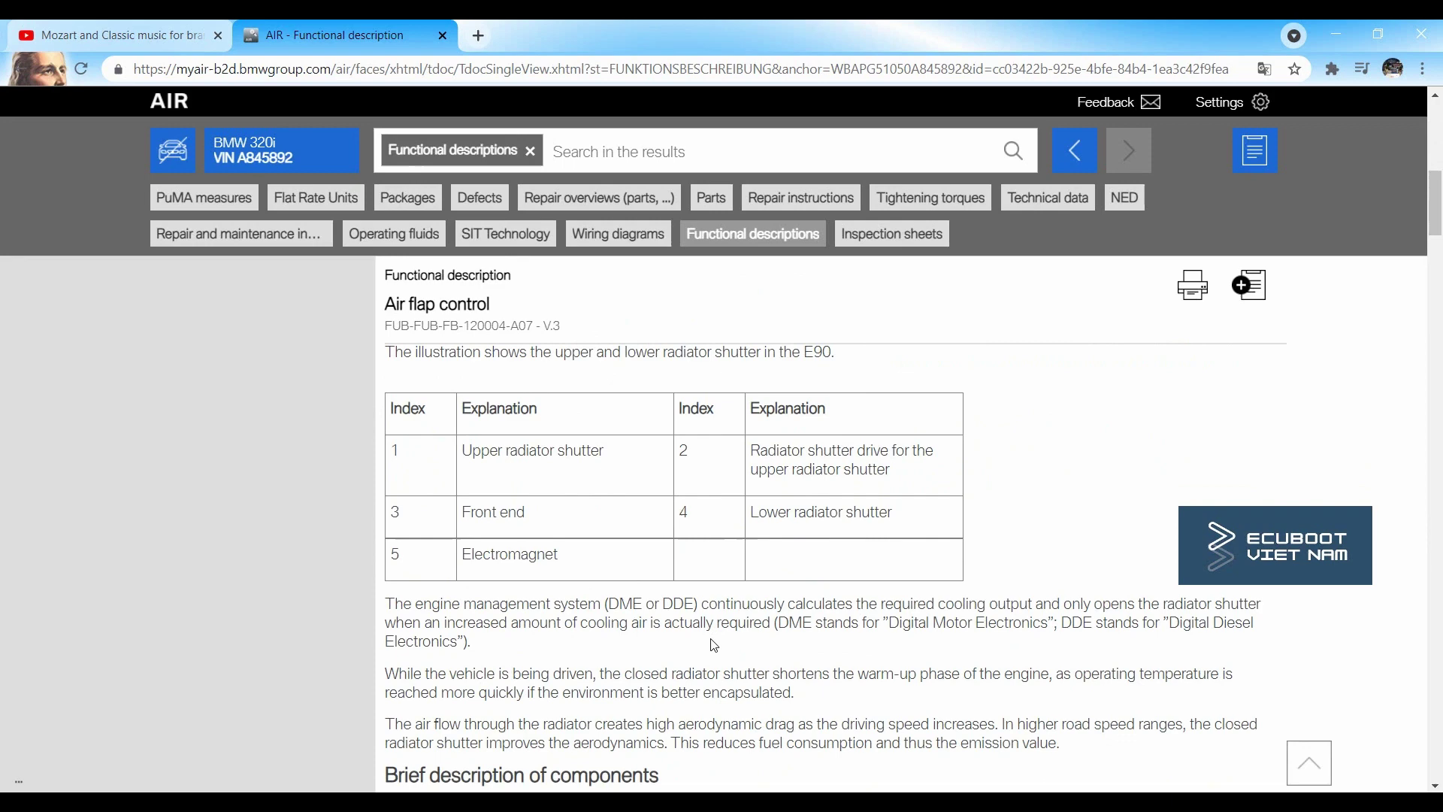
{"action": "scroll", "coordinate": [714, 645], "scroll_direction": "down", "scroll_amount": 10}
{"action": "scroll", "coordinate": [544, 662], "scroll_direction": "down", "scroll_amount": 5}
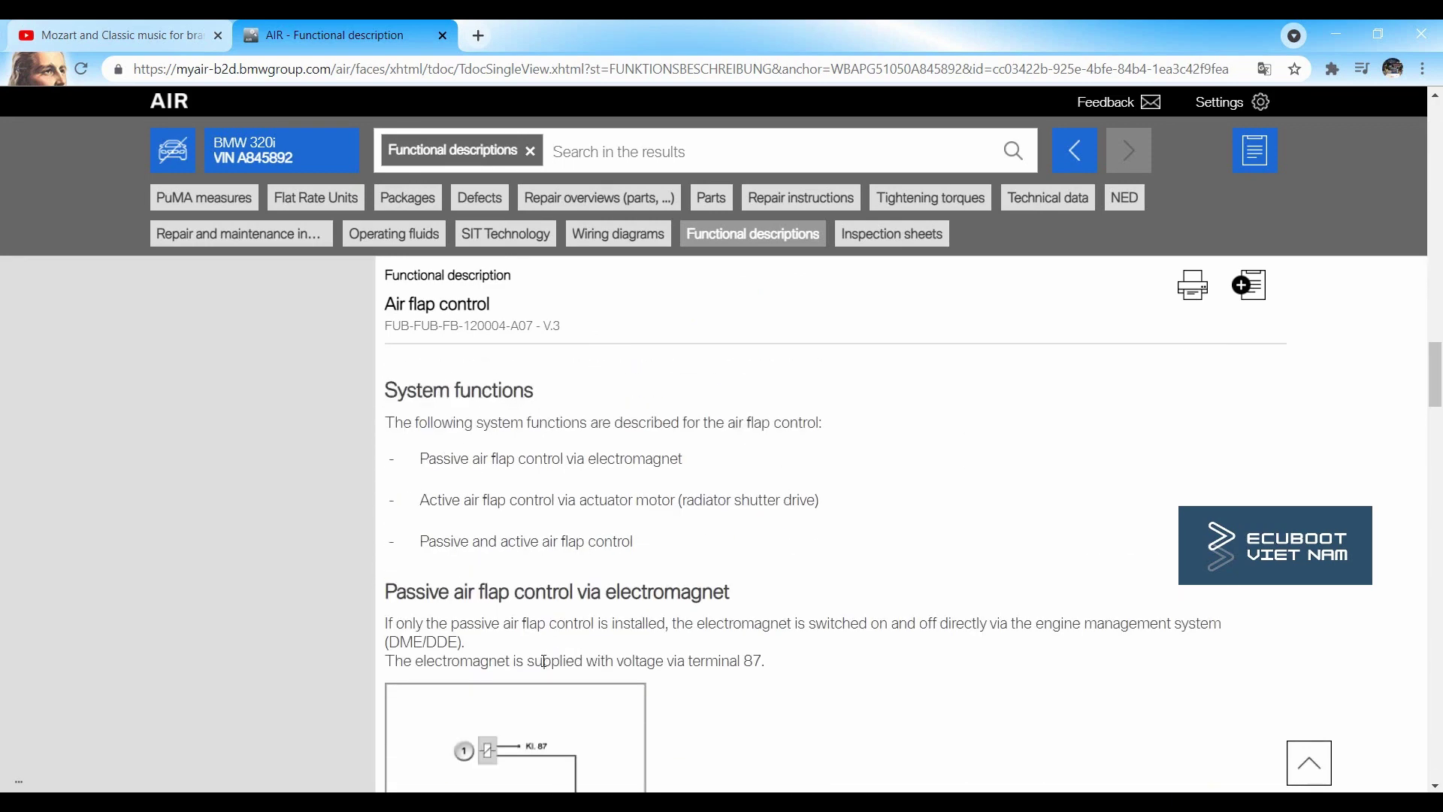
{"action": "scroll", "coordinate": [544, 661], "scroll_direction": "down", "scroll_amount": 6}
{"action": "scroll", "coordinate": [583, 601], "scroll_direction": "up", "scroll_amount": 3}
{"action": "scroll", "coordinate": [477, 502], "scroll_direction": "down", "scroll_amount": 3}
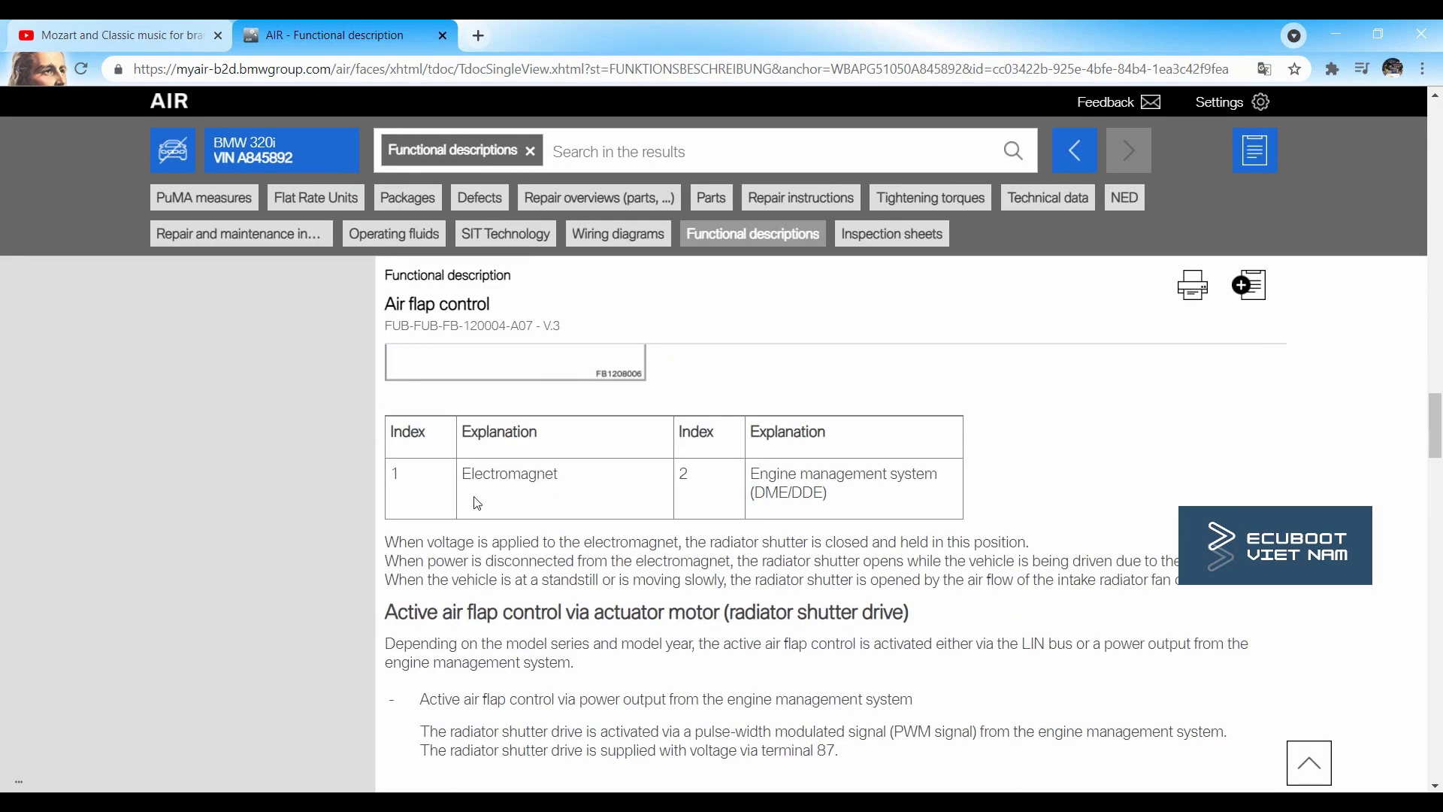
{"action": "scroll", "coordinate": [506, 599], "scroll_direction": "down", "scroll_amount": 15}
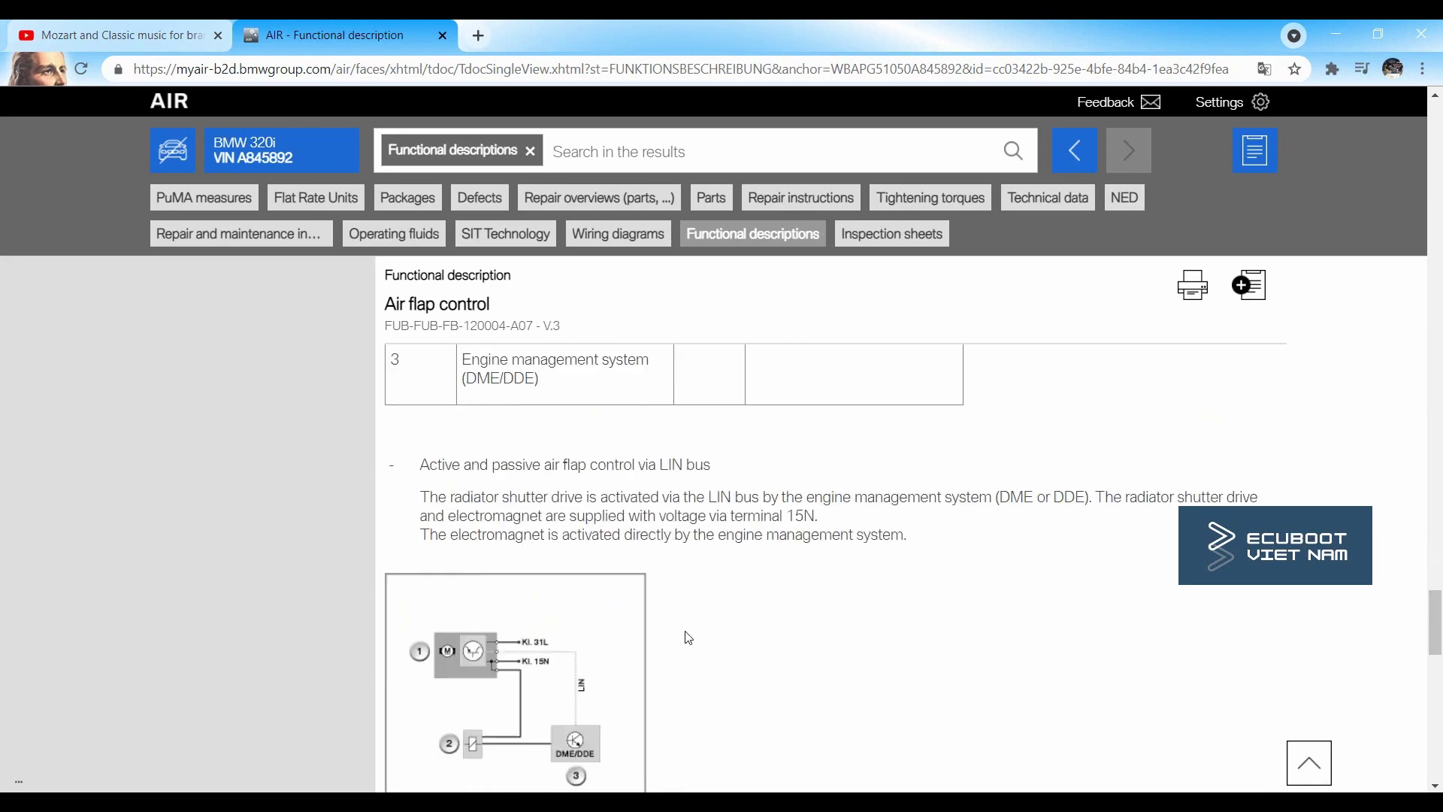
{"action": "scroll", "coordinate": [688, 637], "scroll_direction": "up", "scroll_amount": 3}
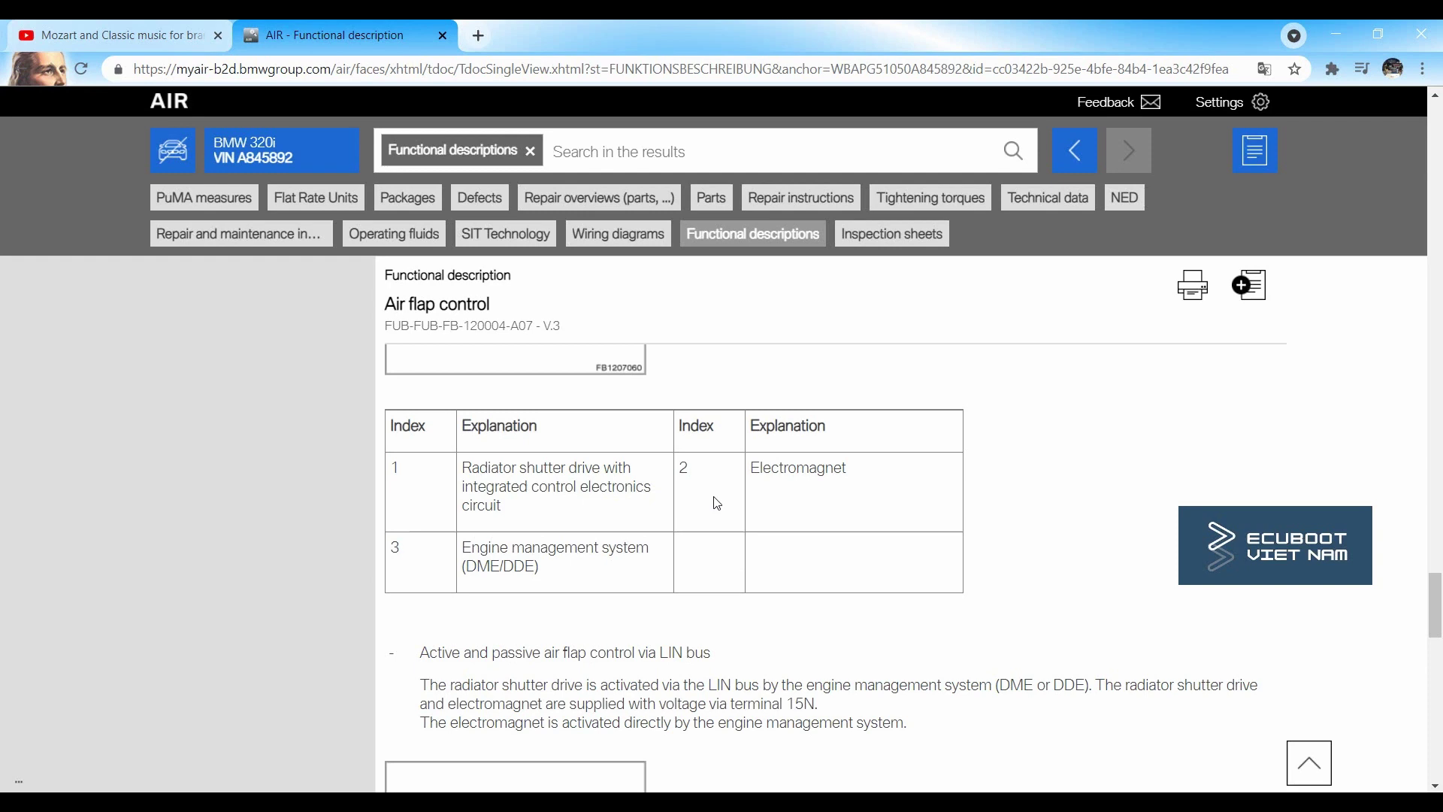
{"action": "left_click", "coordinate": [618, 248]}
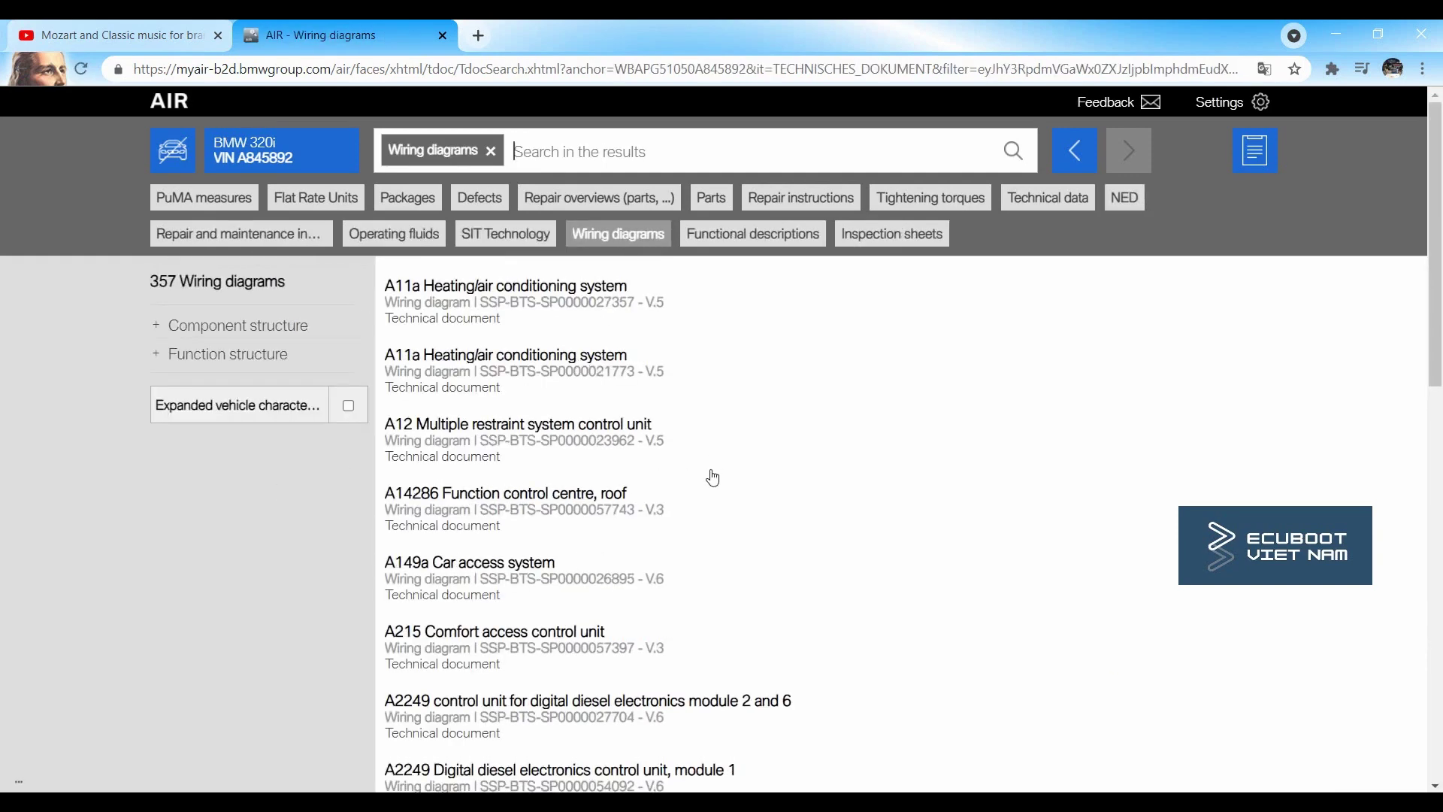
{"action": "scroll", "coordinate": [712, 478], "scroll_direction": "down", "scroll_amount": 9}
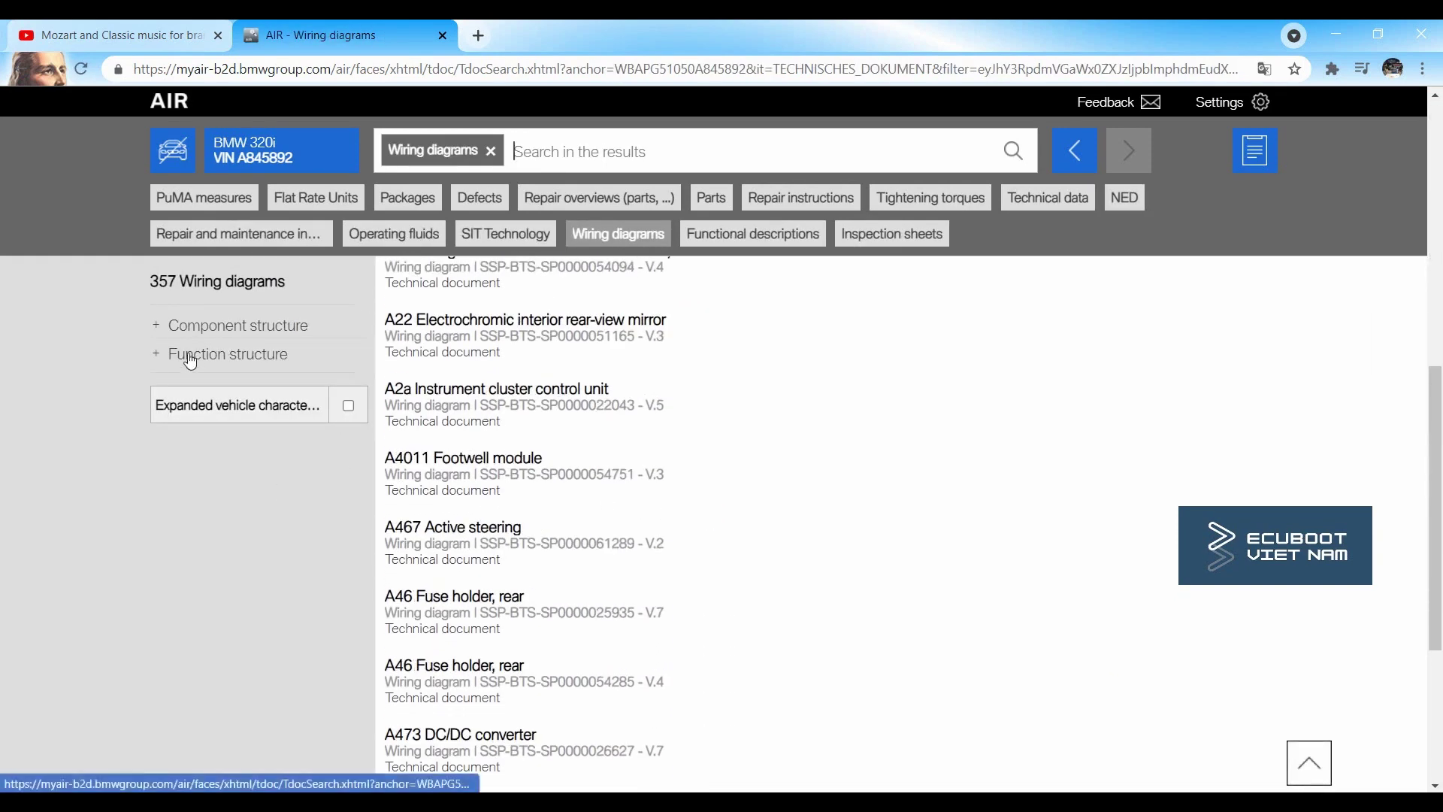
{"action": "left_click", "coordinate": [162, 359]}
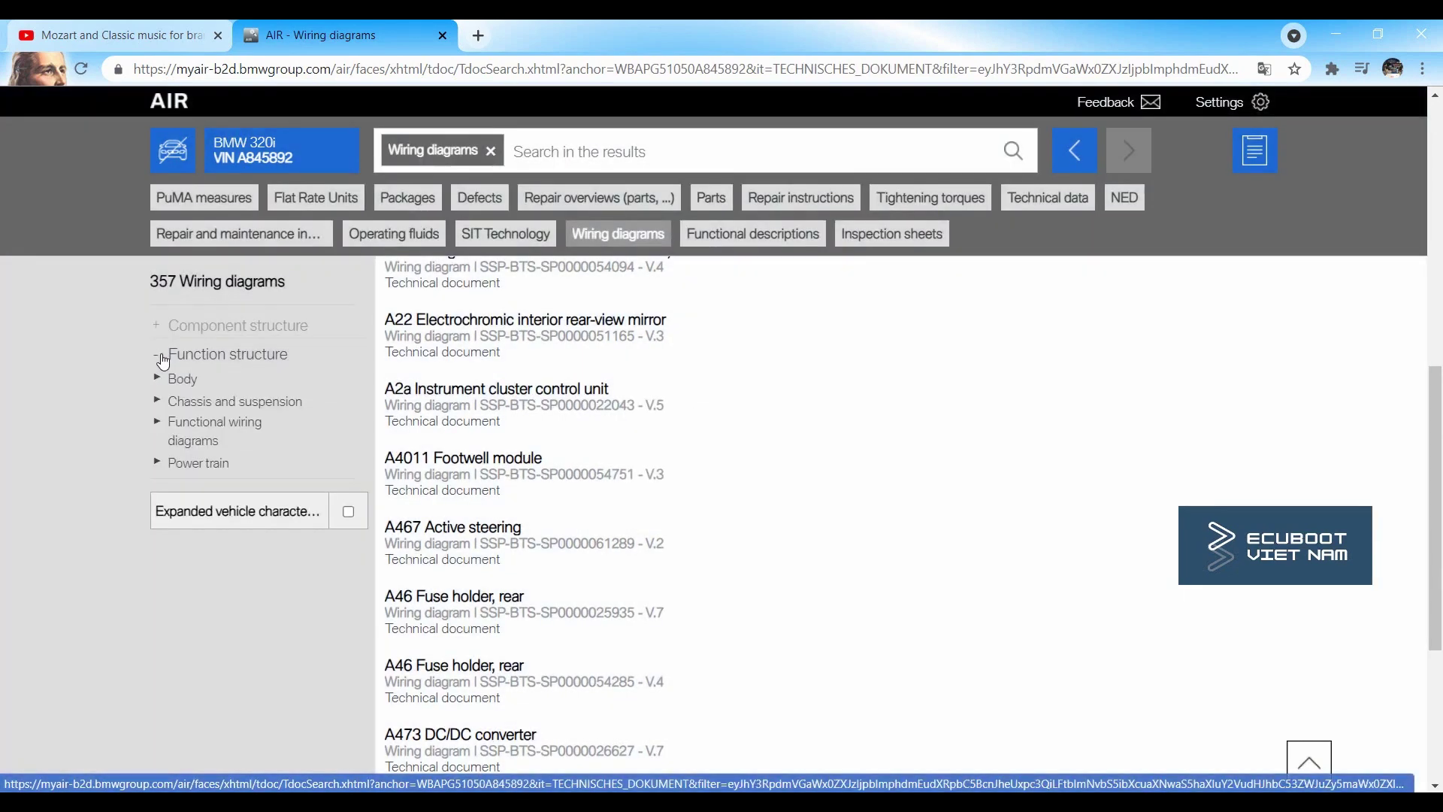
{"action": "left_click", "coordinate": [205, 466]}
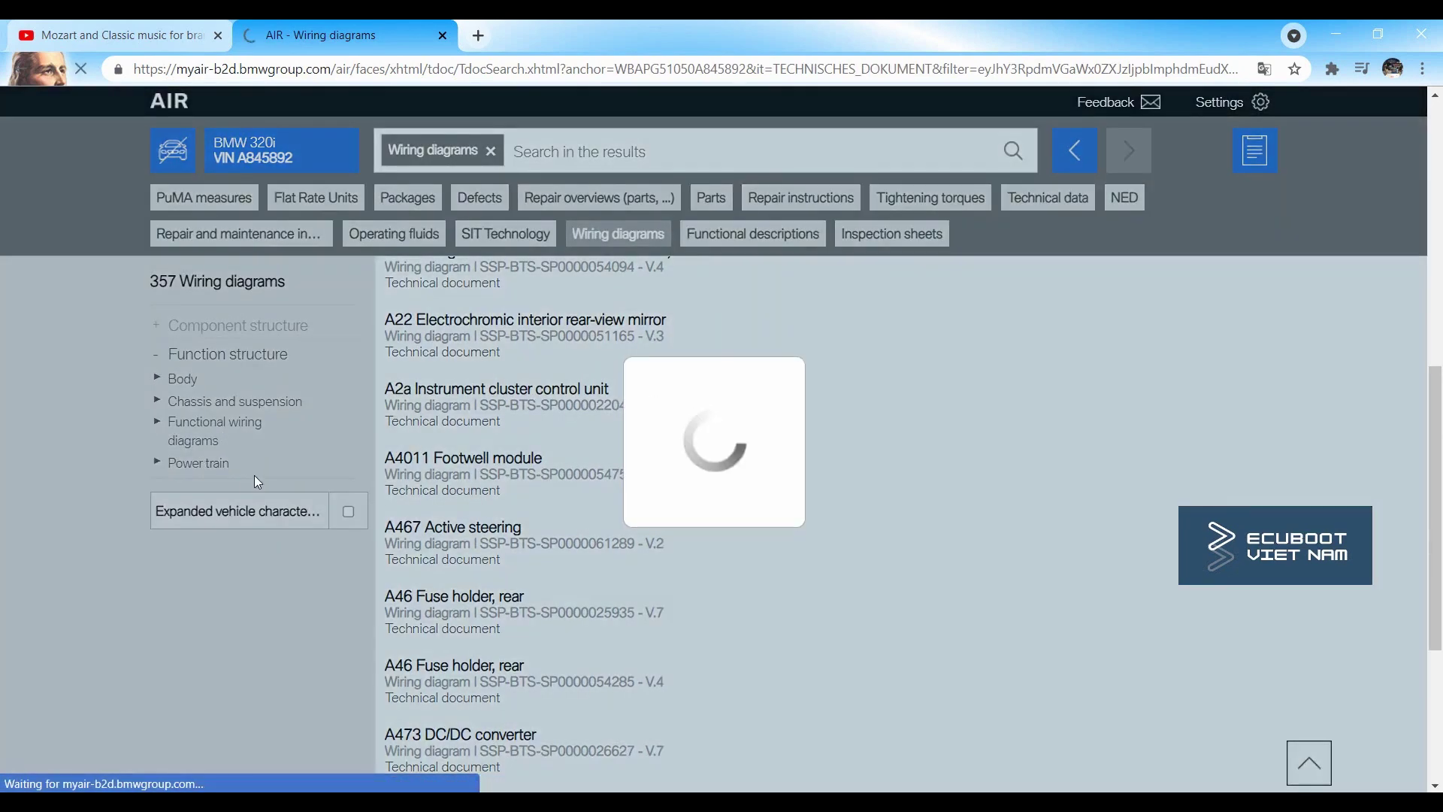
{"action": "scroll", "coordinate": [602, 503], "scroll_direction": "down", "scroll_amount": 1}
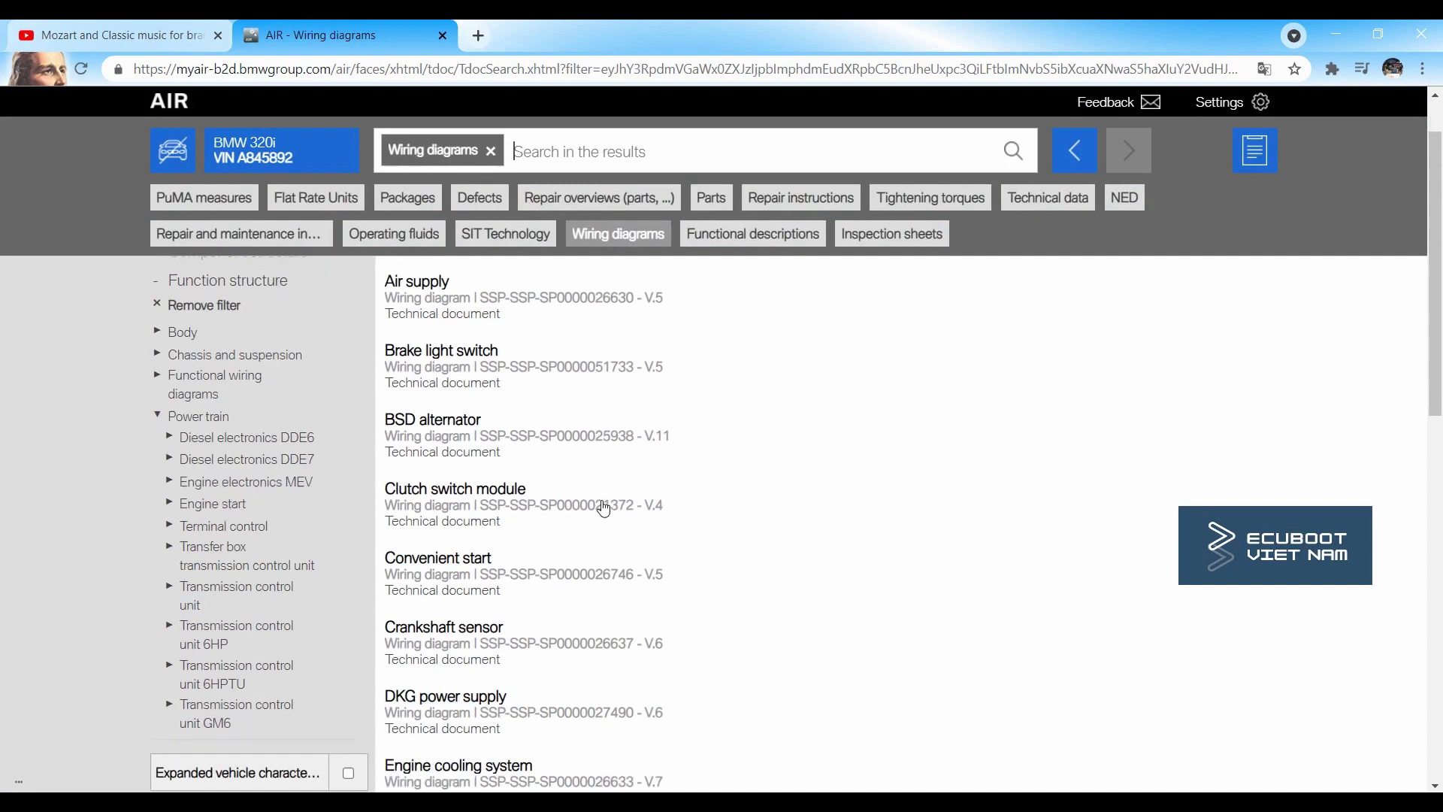
{"action": "scroll", "coordinate": [606, 508], "scroll_direction": "down", "scroll_amount": 3}
{"action": "scroll", "coordinate": [606, 518], "scroll_direction": "down", "scroll_amount": 5}
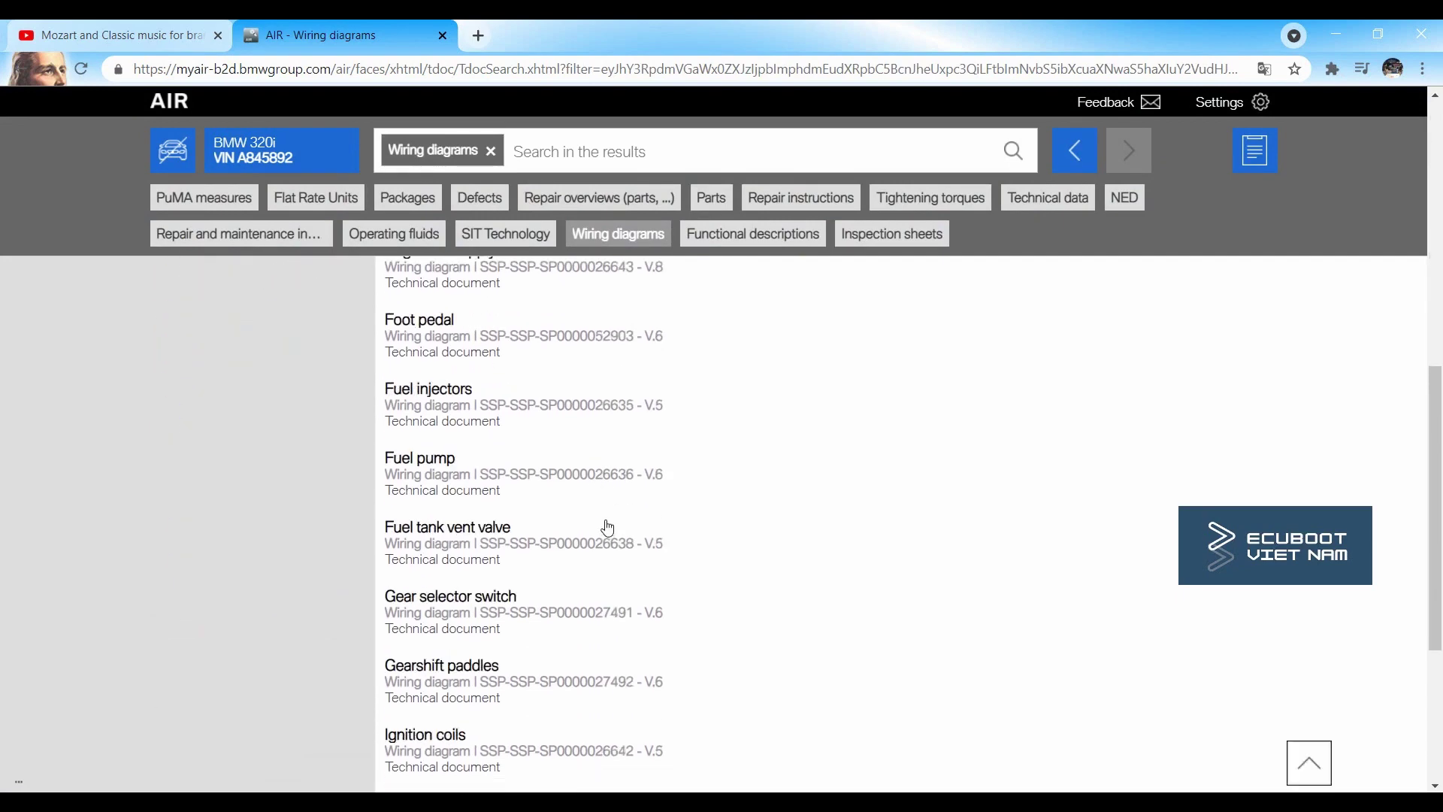
{"action": "left_click", "coordinate": [459, 398]}
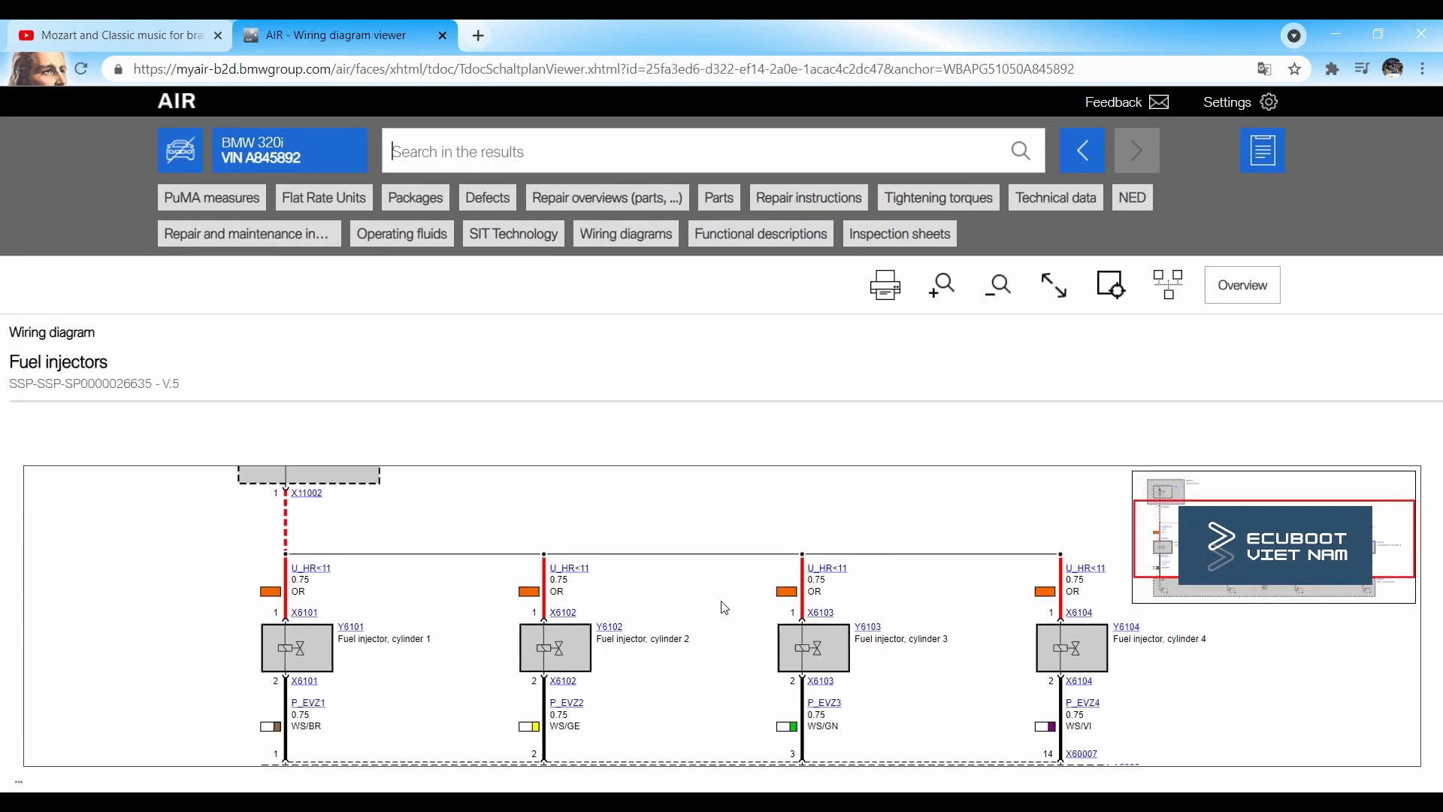
- Scroll the Fuel injectors diagram to view the Y6101–Y6104 injector circuits and A6000 DME wiring
{"action": "scroll", "coordinate": [724, 607], "scroll_direction": "down", "scroll_amount": 2}
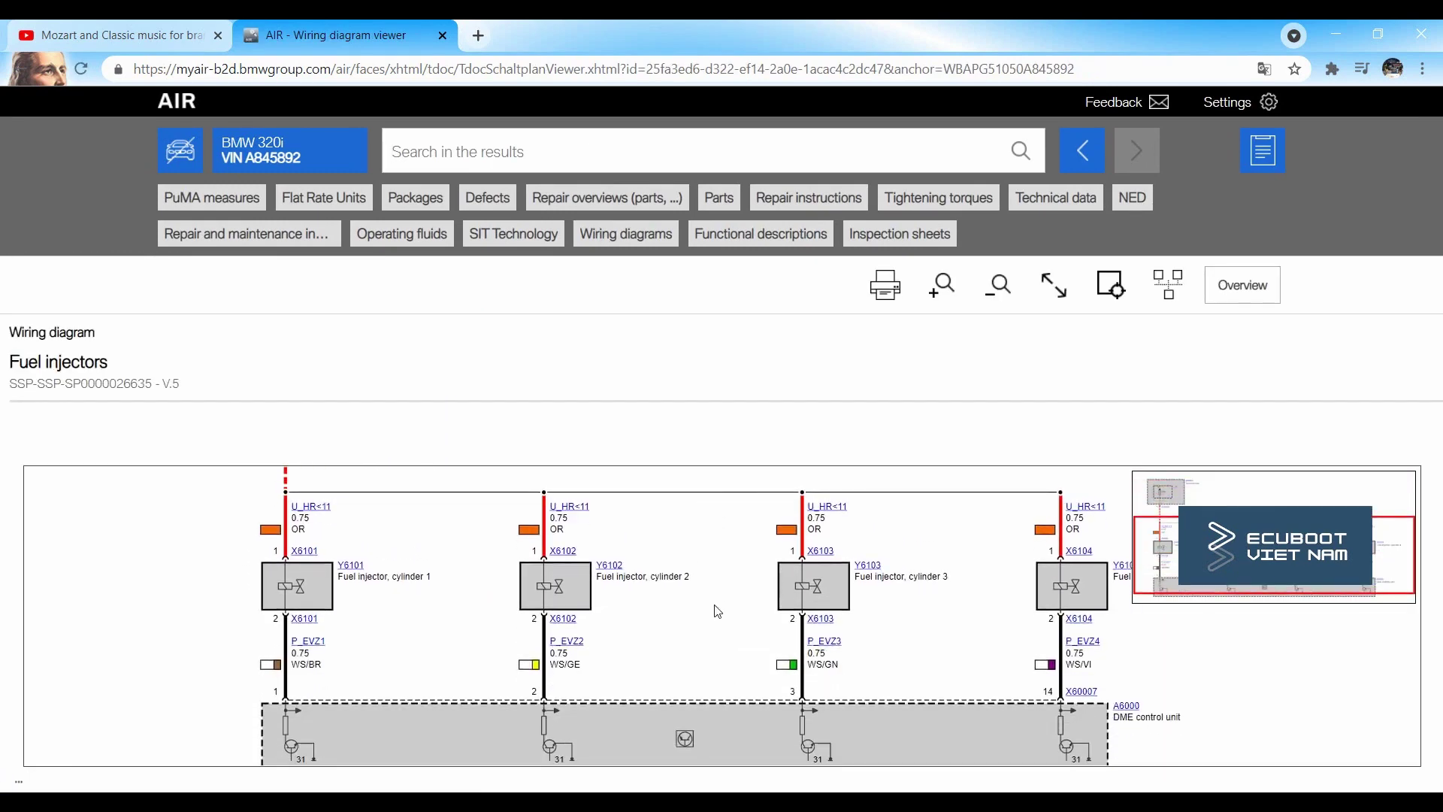
{"action": "scroll", "coordinate": [718, 611], "scroll_direction": "down", "scroll_amount": 3}
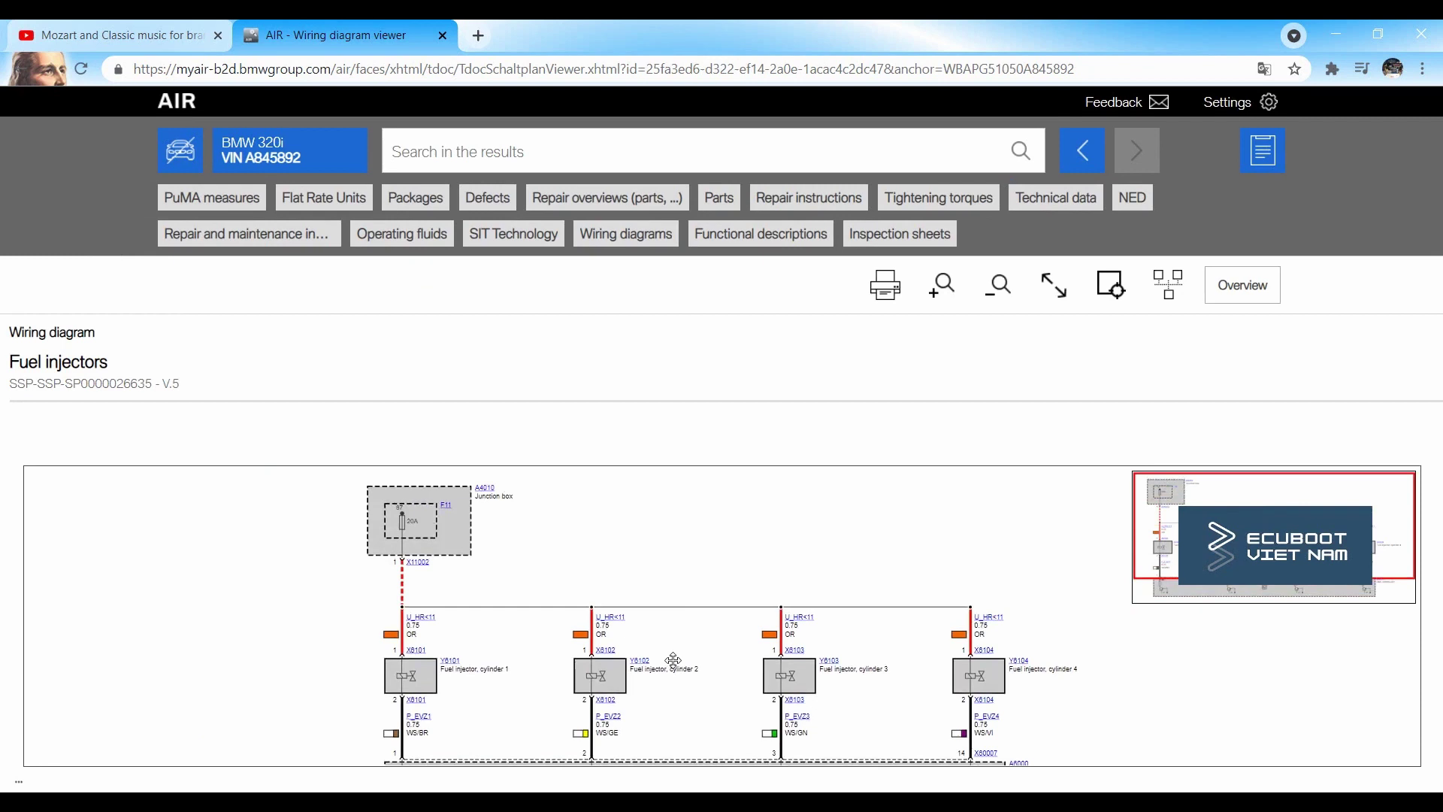
{"action": "scroll", "coordinate": [675, 638], "scroll_direction": "down", "scroll_amount": 1}
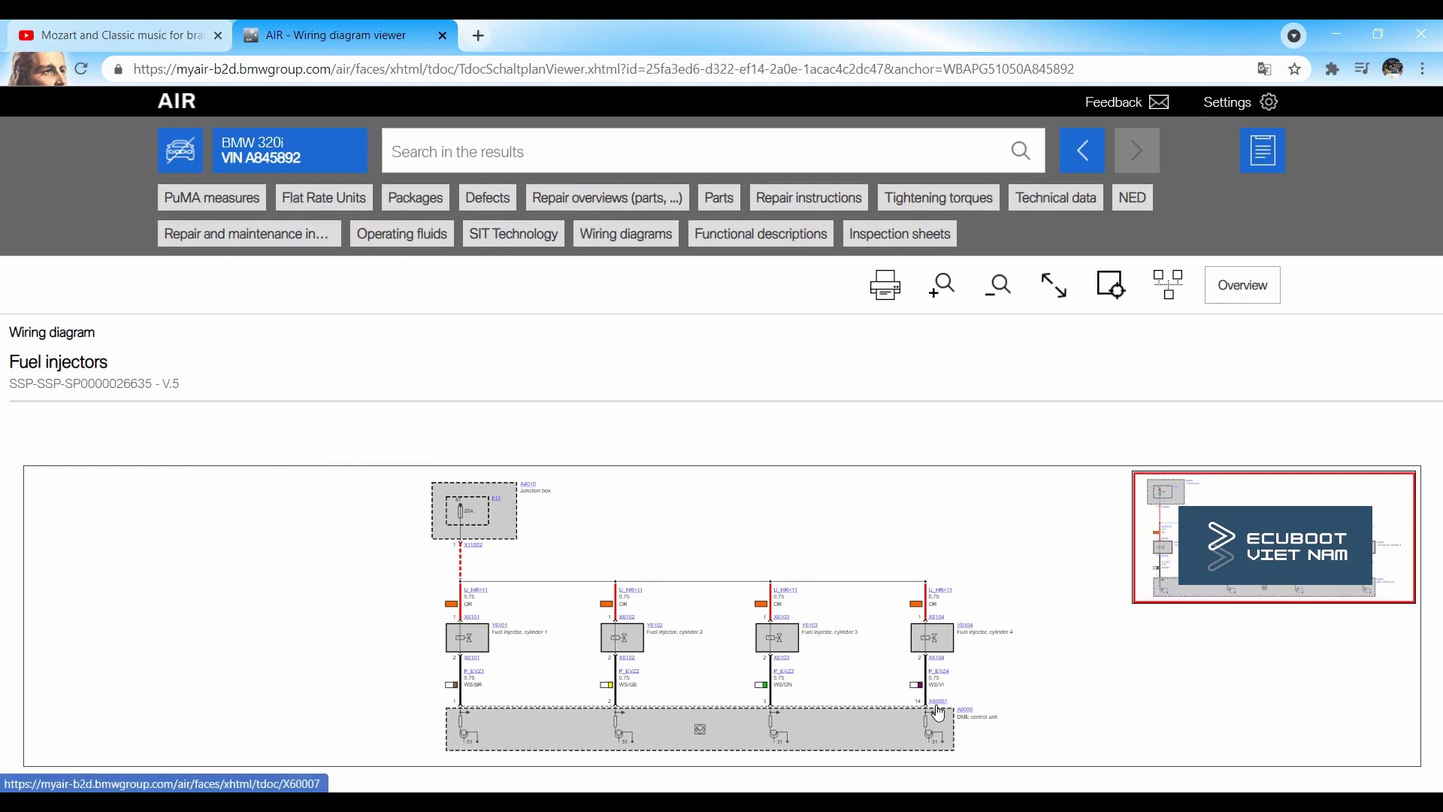
{"action": "scroll", "coordinate": [970, 639], "scroll_direction": "up", "scroll_amount": 2}
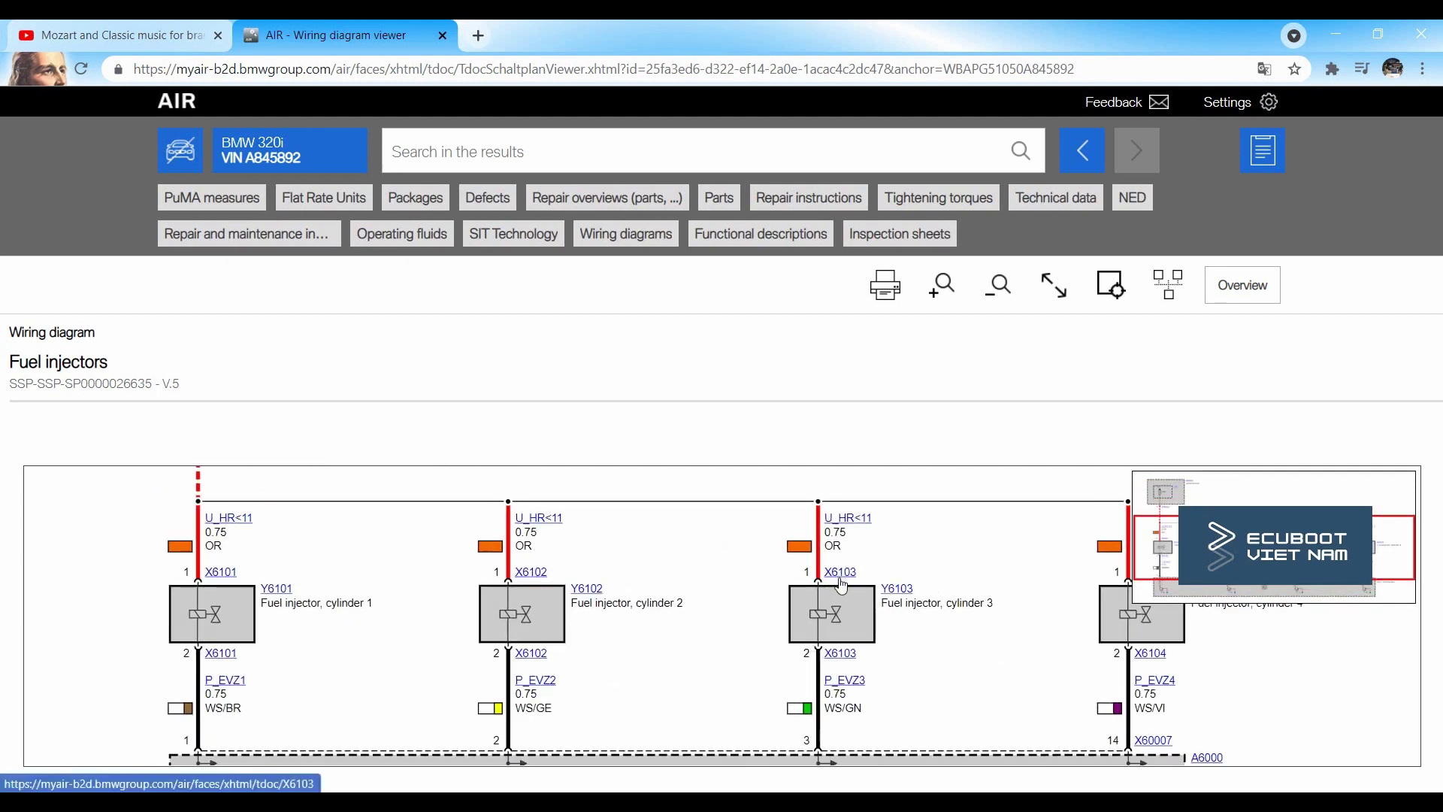
- Show the installation location of injector connector X6103 and the A6000 DME pin assignment
{"action": "left_click", "coordinate": [841, 573]}
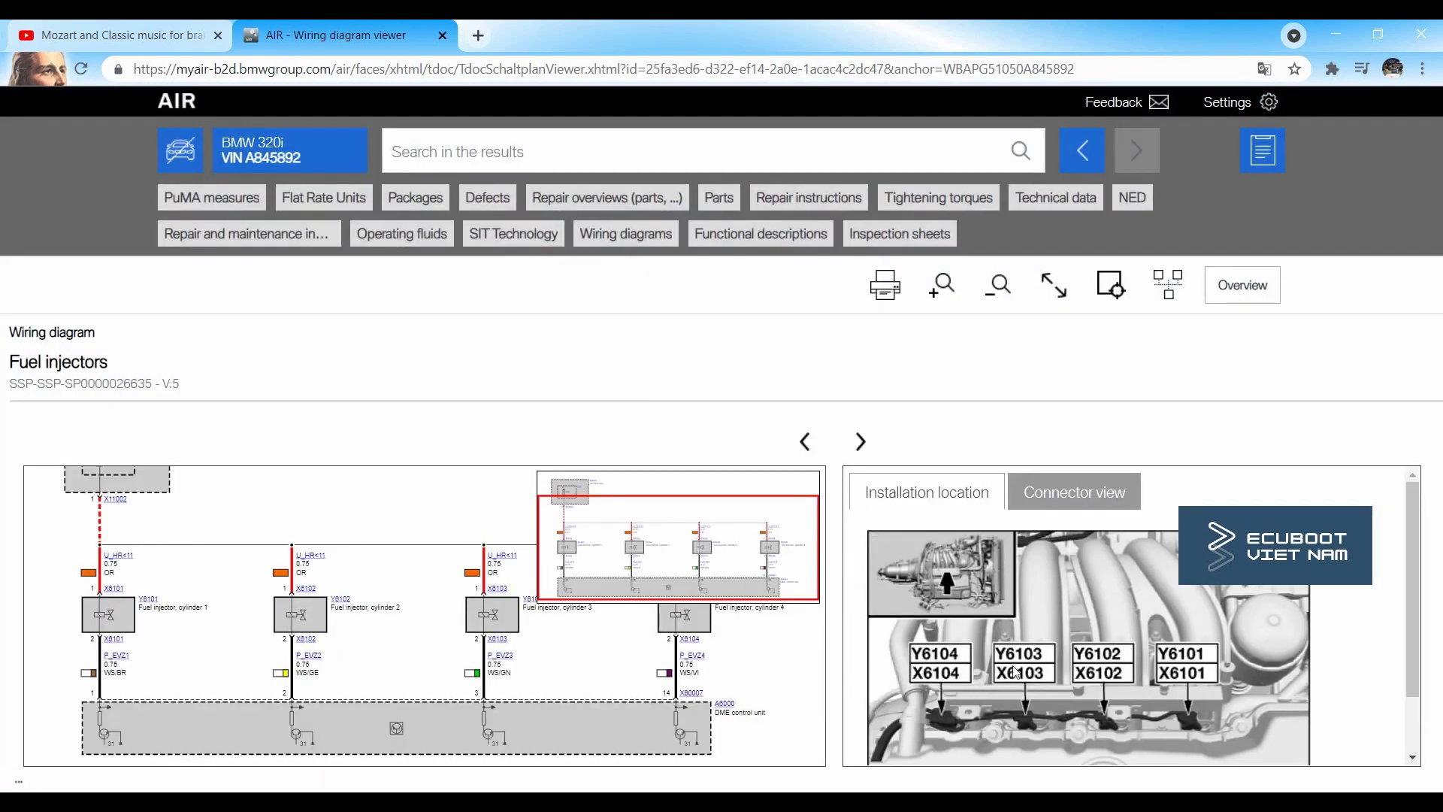
{"action": "scroll", "coordinate": [1015, 671], "scroll_direction": "down", "scroll_amount": 1}
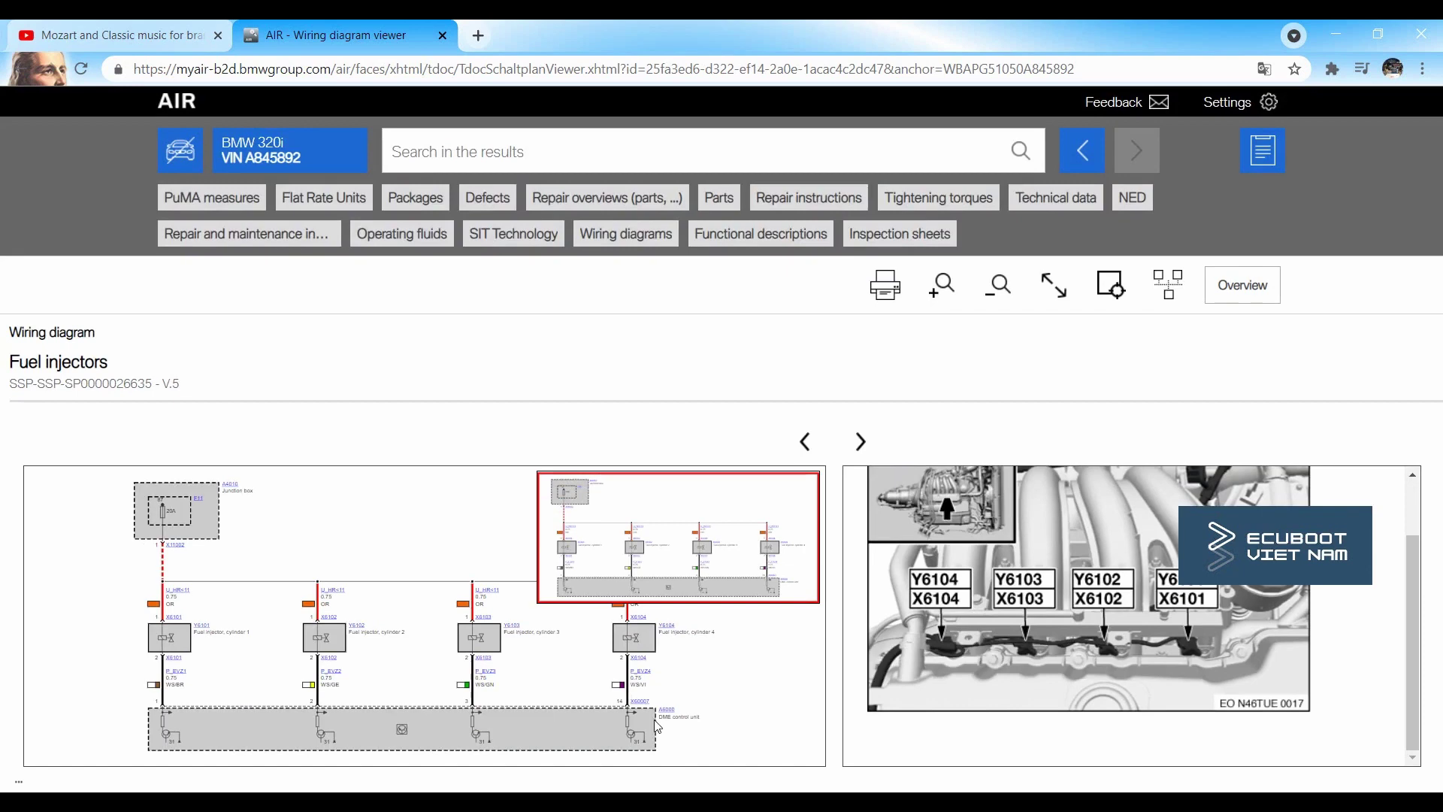
{"action": "scroll", "coordinate": [658, 726], "scroll_direction": "up", "scroll_amount": 1}
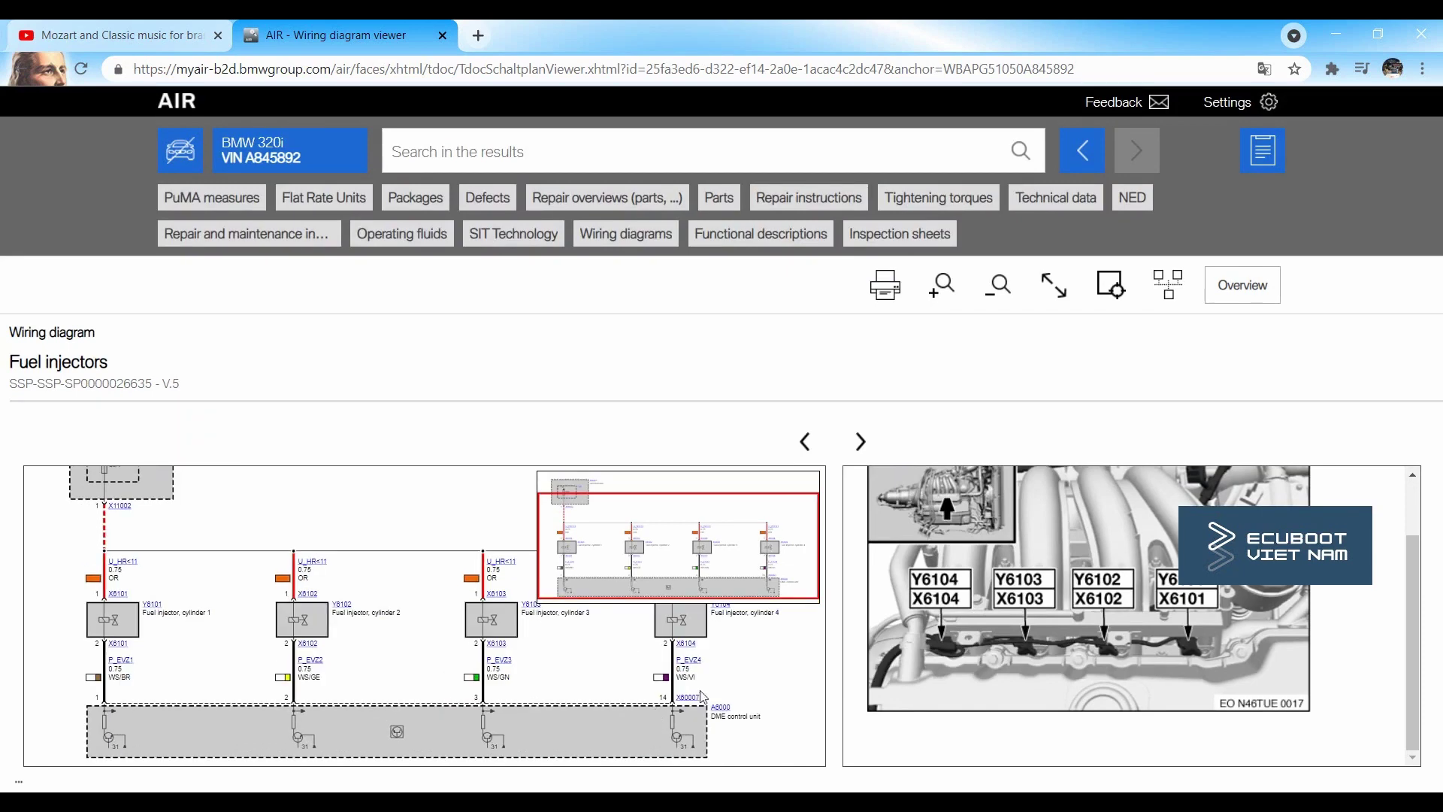
{"action": "left_click", "coordinate": [729, 716]}
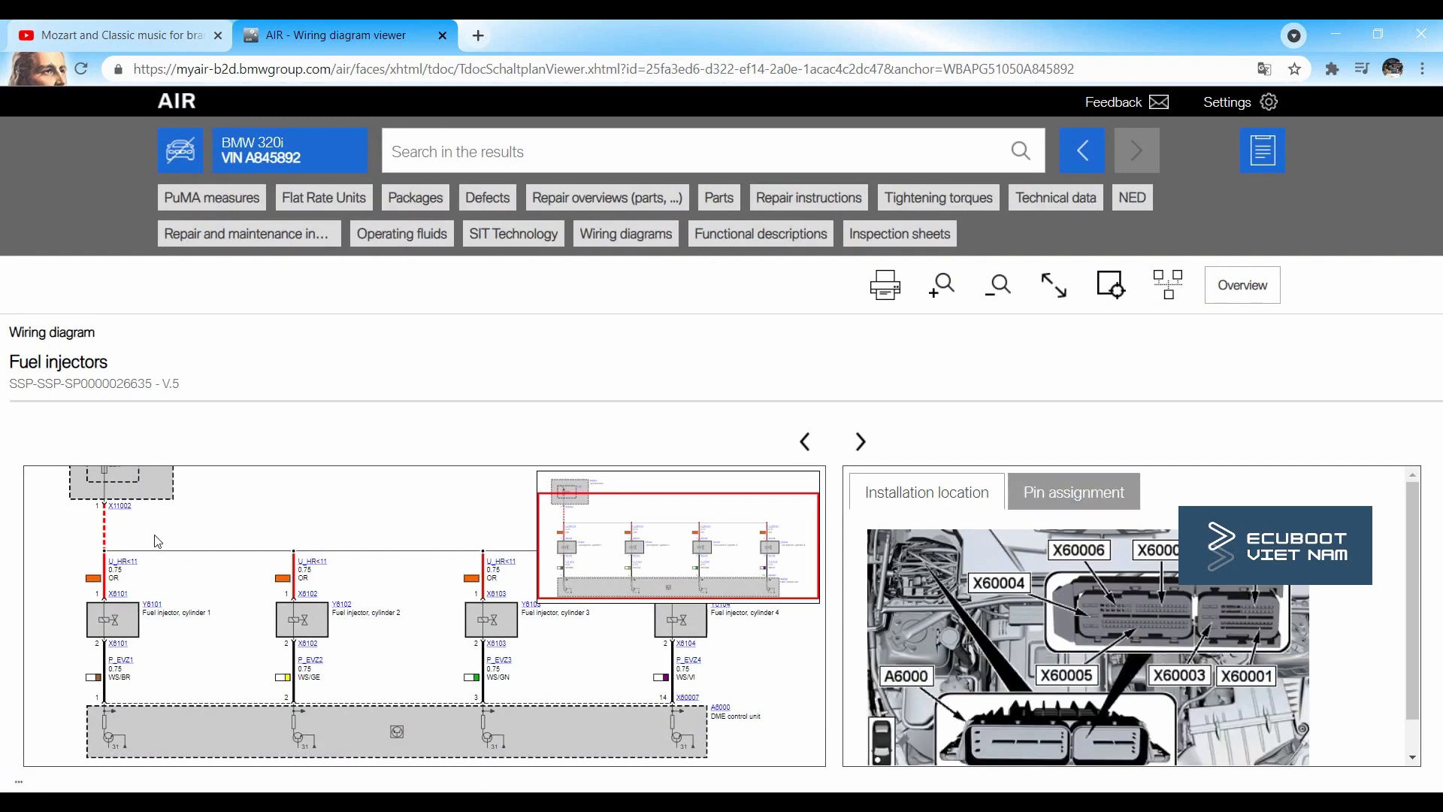
- Pan to the fuse area and display the installation location of connector X11002
{"action": "scroll", "coordinate": [118, 560], "scroll_direction": "up", "scroll_amount": 3}
{"action": "left_click_drag", "start_coordinate": [155, 610], "coordinate": [230, 629]}
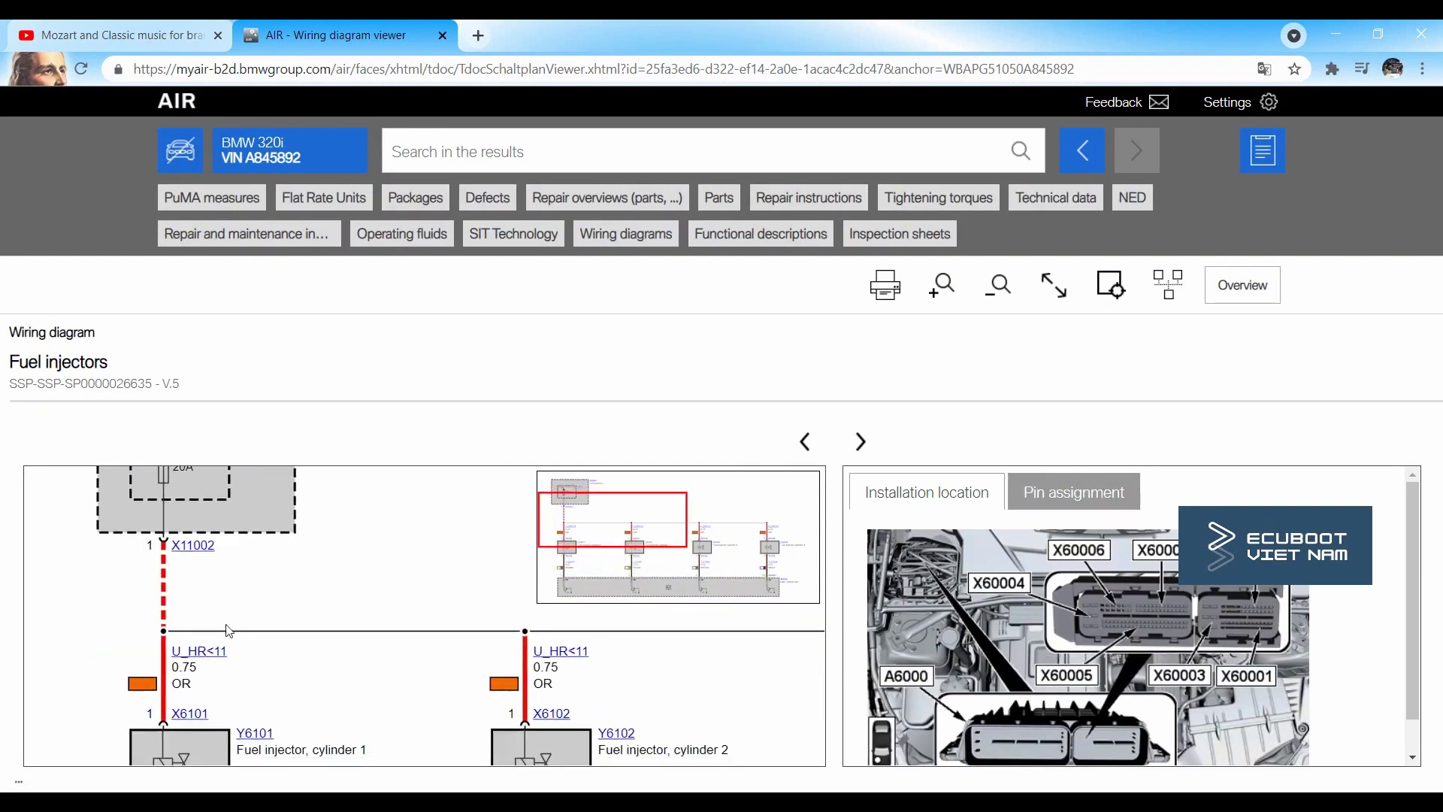
{"action": "left_click", "coordinate": [199, 550]}
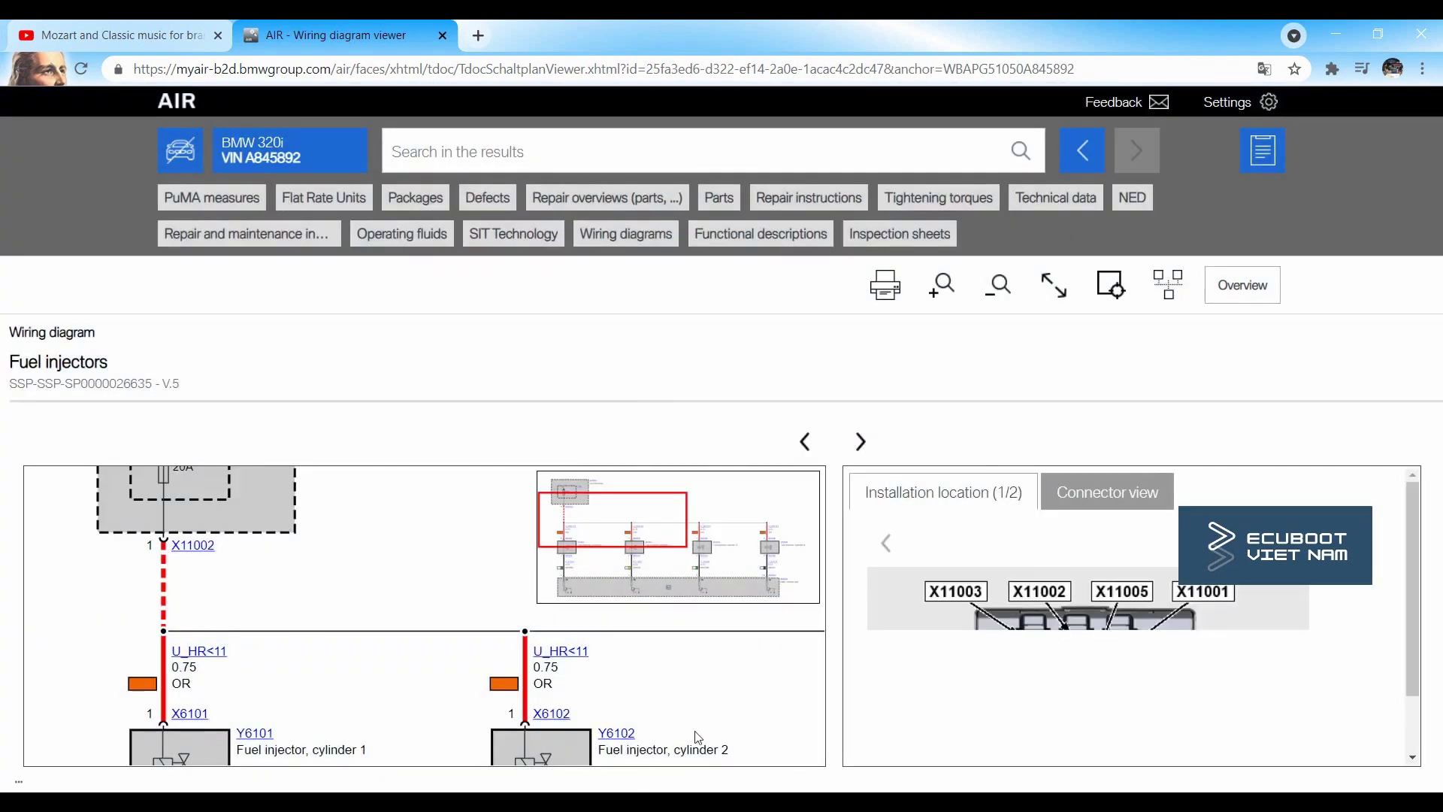
{"action": "scroll", "coordinate": [503, 608], "scroll_direction": "down", "scroll_amount": 1}
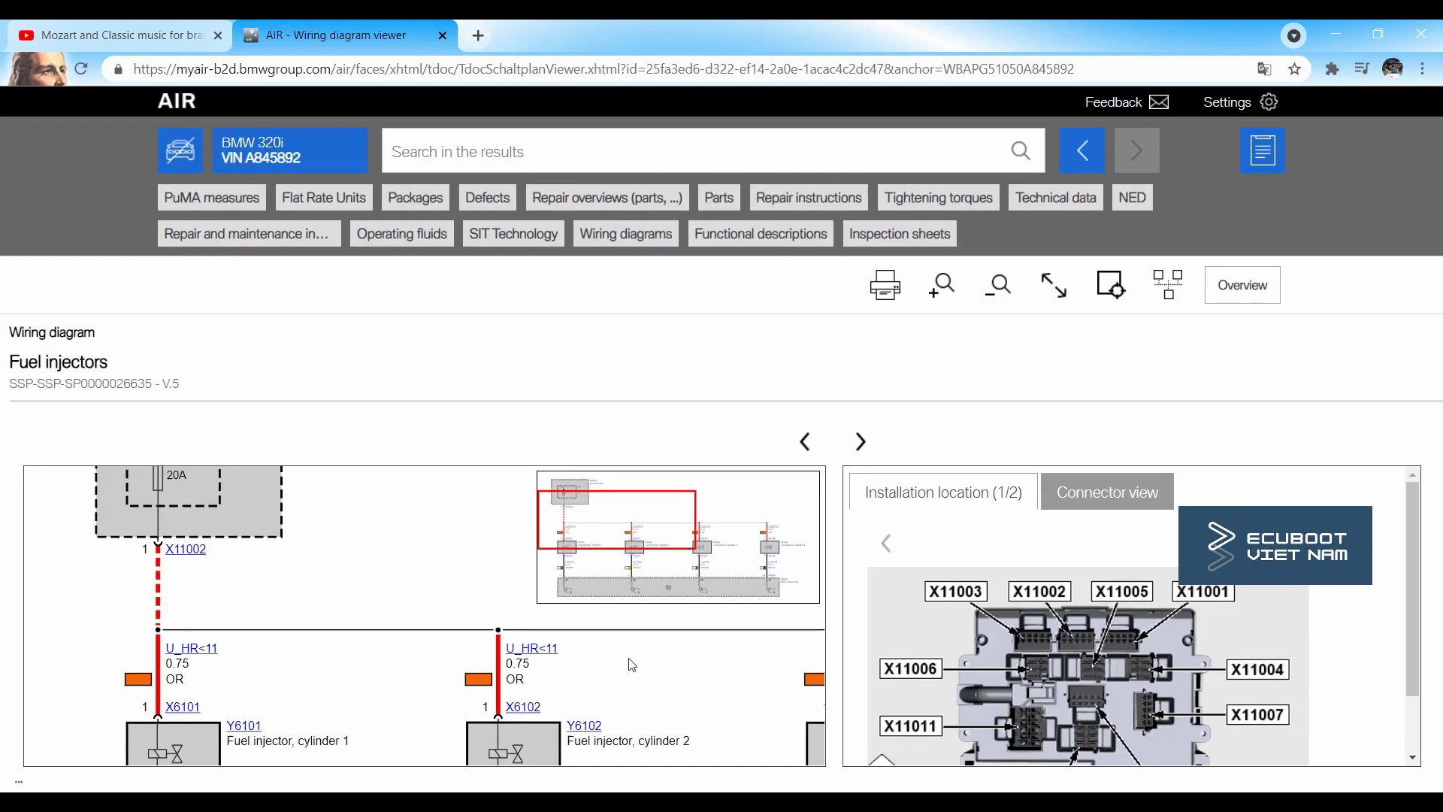
{"action": "scroll", "coordinate": [635, 665], "scroll_direction": "down", "scroll_amount": 3}
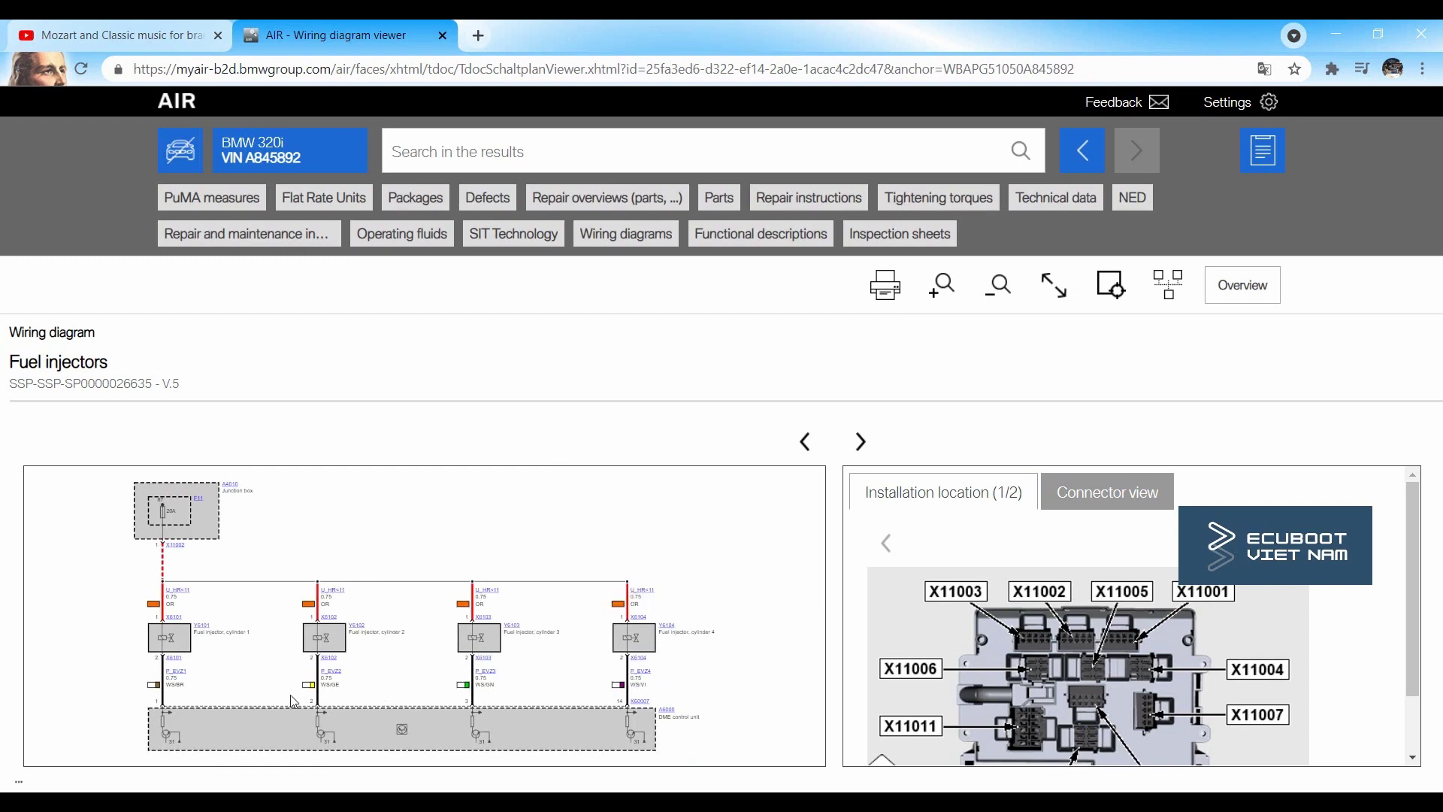
{"action": "scroll", "coordinate": [293, 700], "scroll_direction": "up", "scroll_amount": 2}
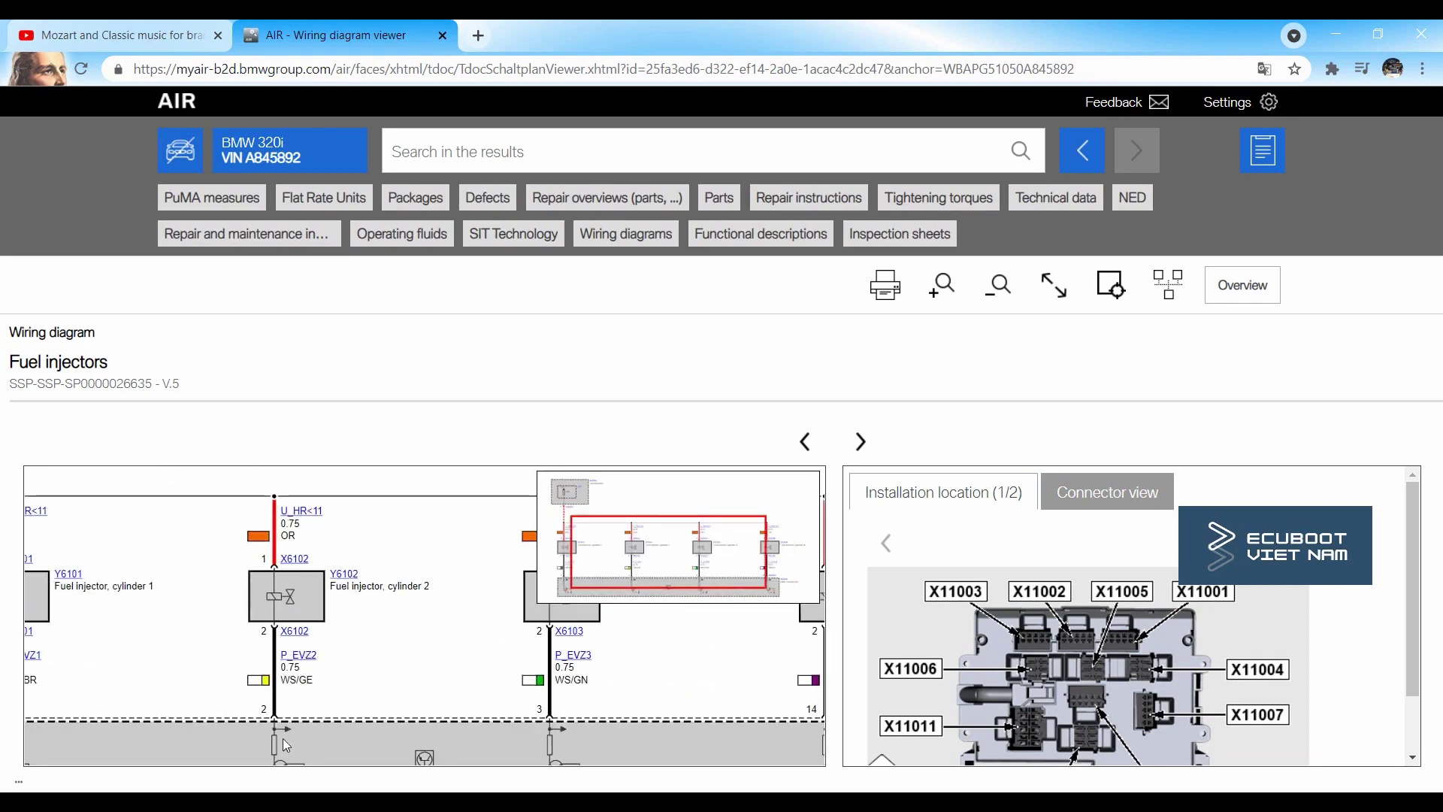
{"action": "scroll", "coordinate": [371, 688], "scroll_direction": "down", "scroll_amount": 2}
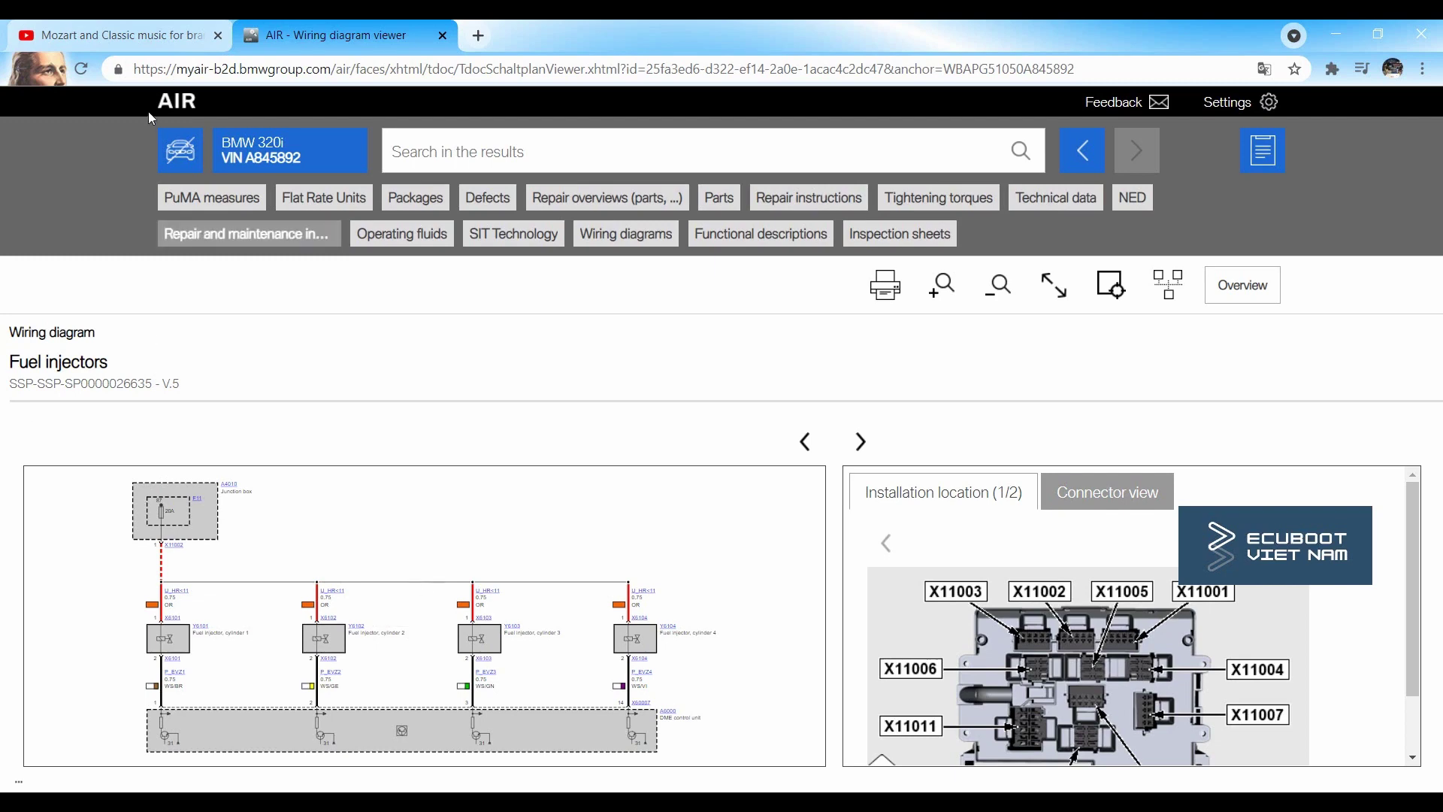
- List PuMA measures, load more results, and filter fault location to 16 - Fuel supply
{"action": "left_click", "coordinate": [220, 198]}
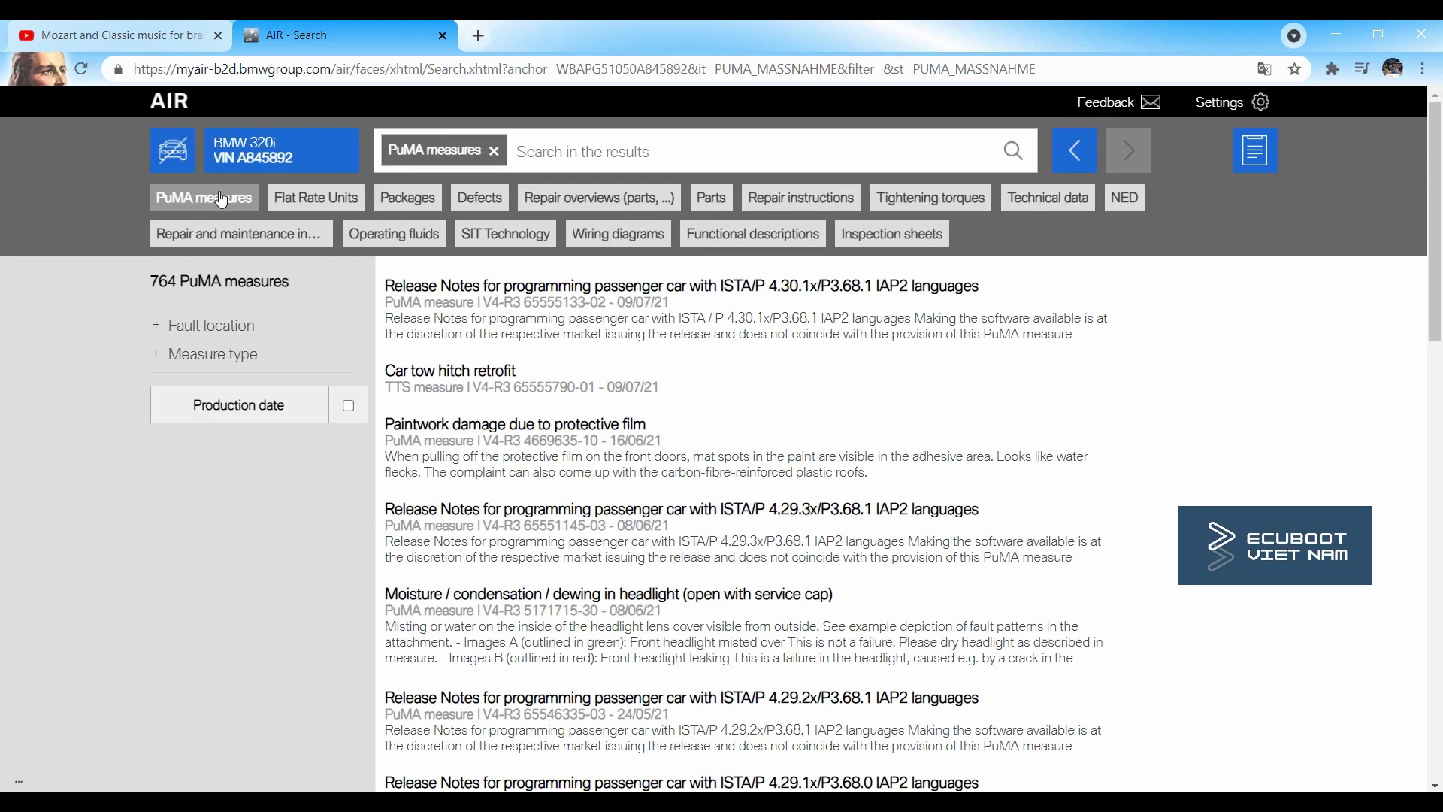
{"action": "scroll", "coordinate": [620, 523], "scroll_direction": "down", "scroll_amount": 15}
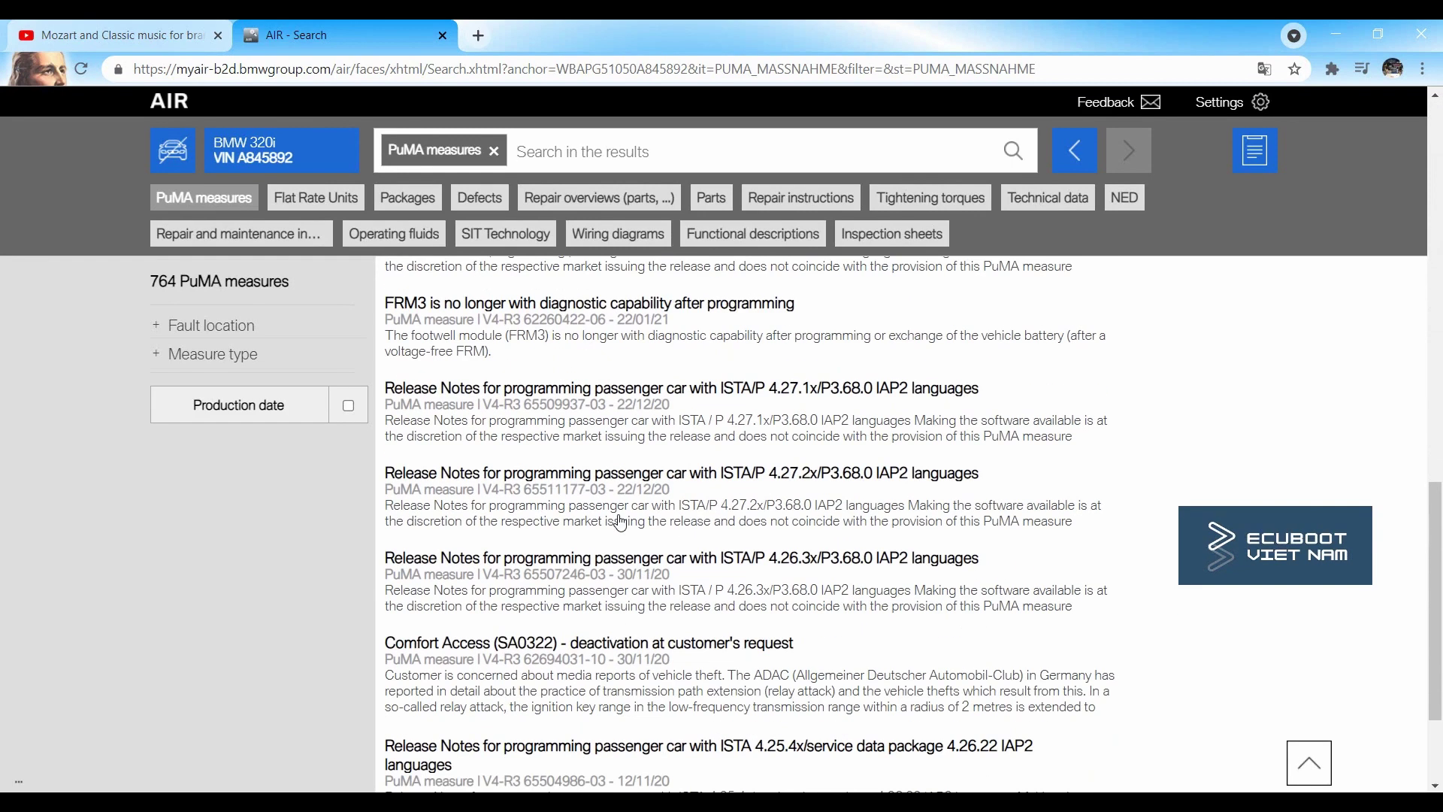
{"action": "scroll", "coordinate": [620, 522], "scroll_direction": "down", "scroll_amount": 3}
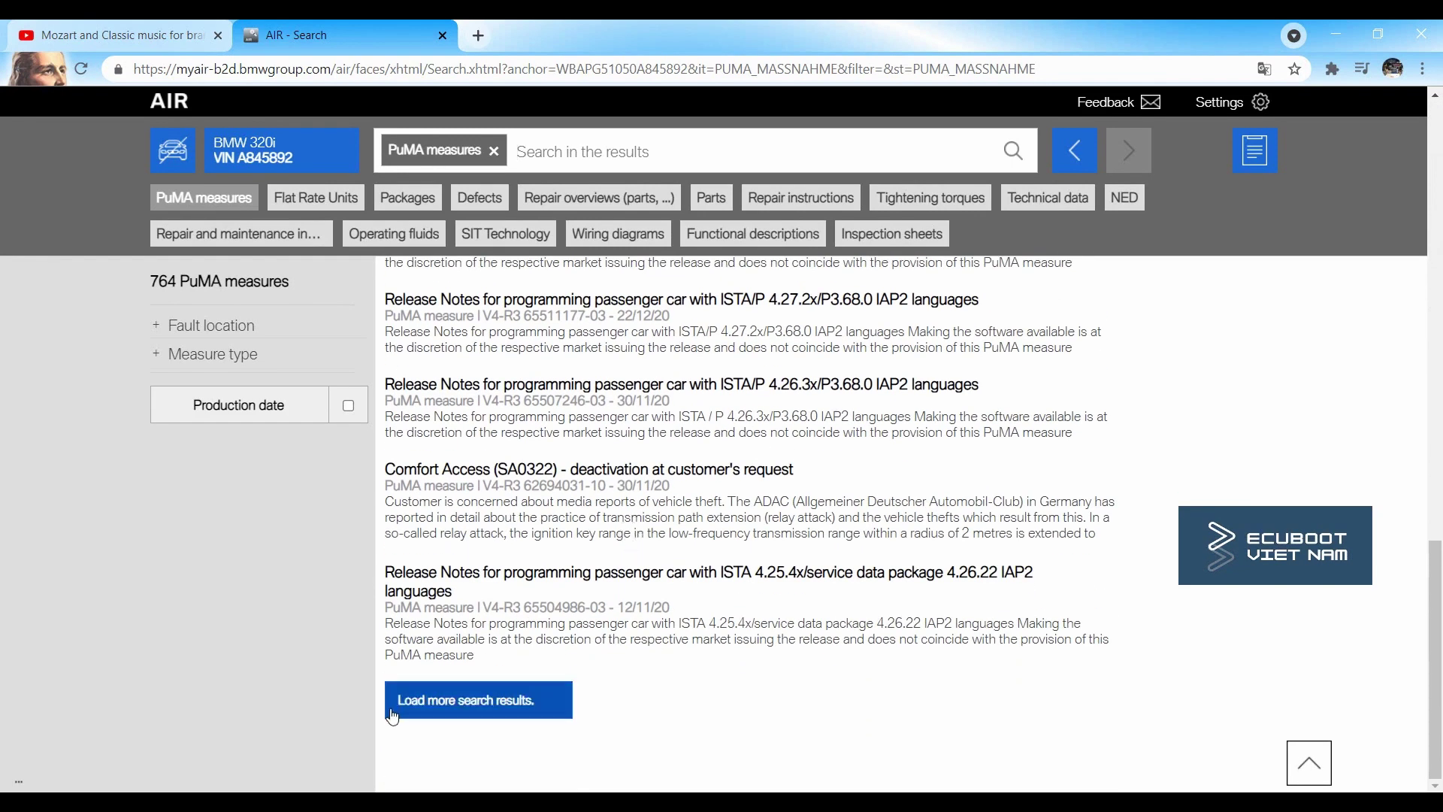
{"action": "left_click", "coordinate": [474, 703]}
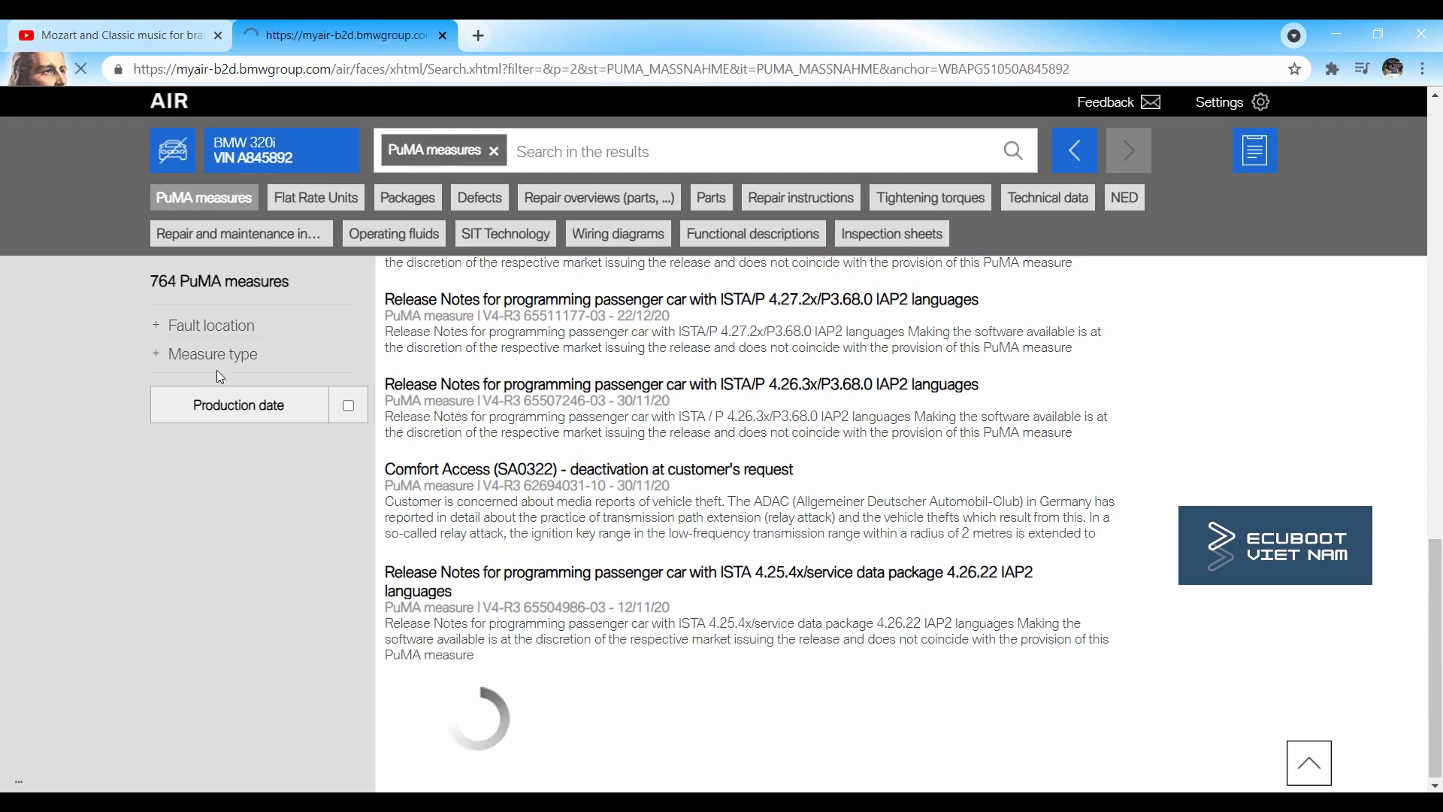
{"action": "left_click", "coordinate": [199, 331]}
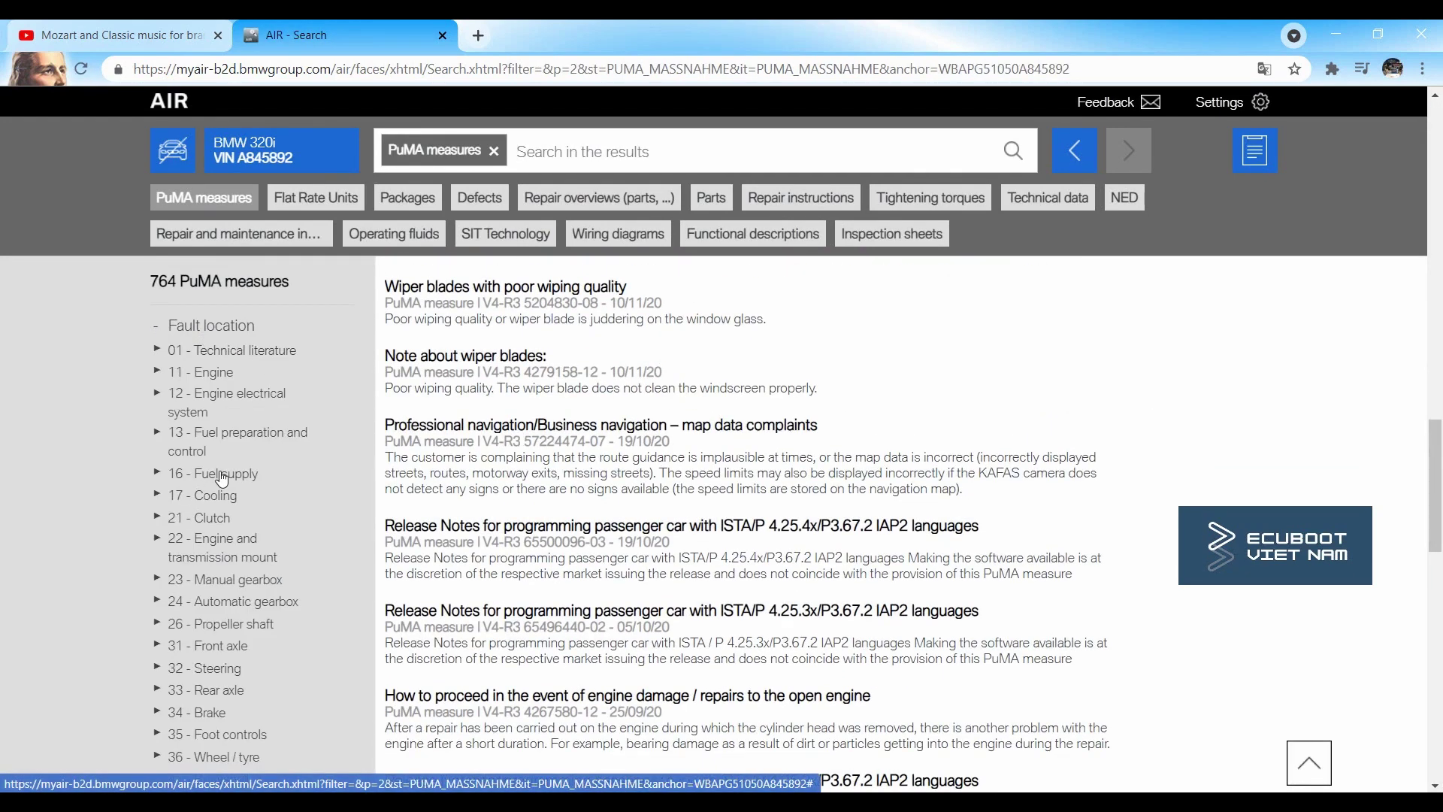
{"action": "left_click", "coordinate": [218, 474]}
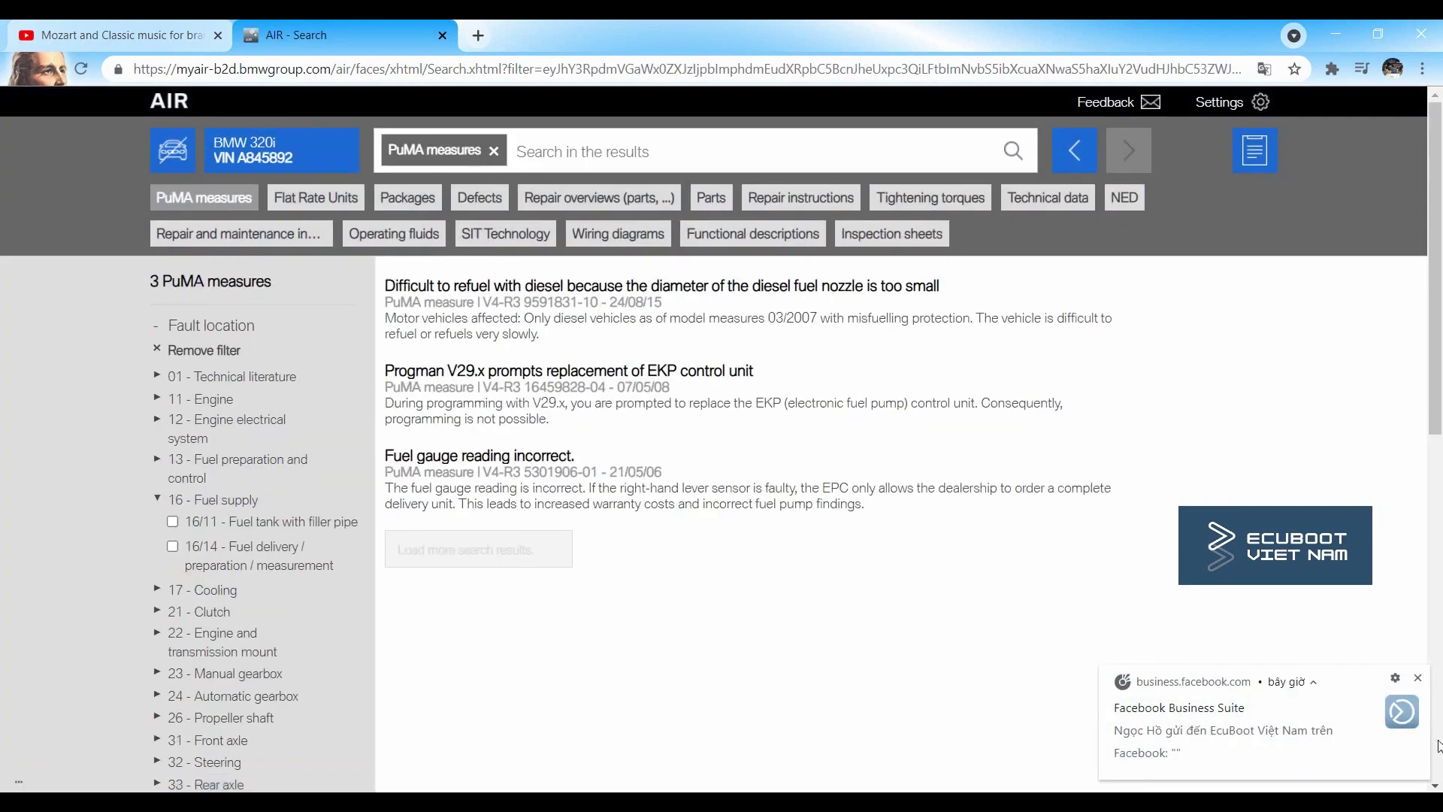
{"action": "left_click", "coordinate": [1417, 679]}
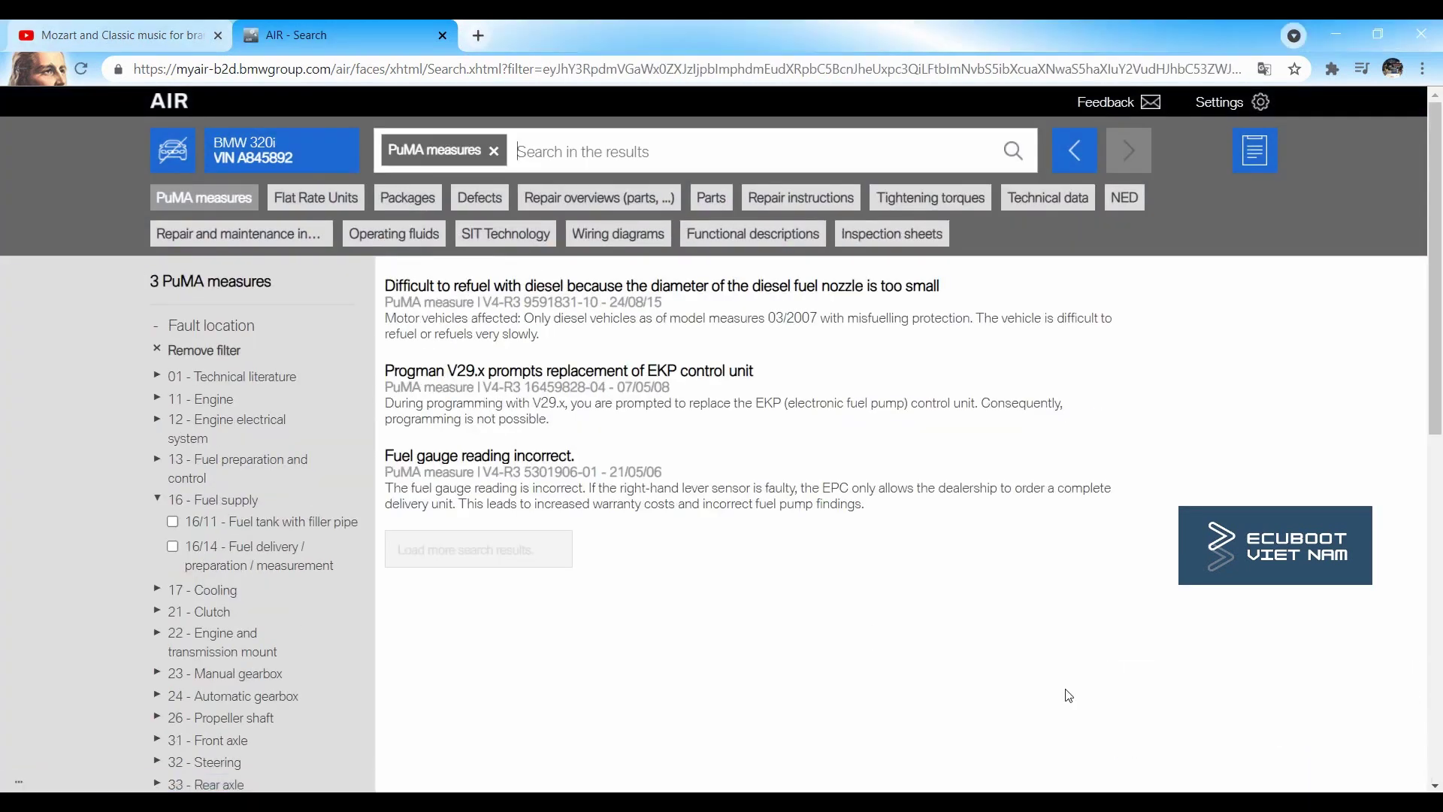
- Open the 'Fuel gauge reading incorrect.' PuMA measure and highlight its Complaint and Cause text
{"action": "left_click", "coordinate": [479, 456]}
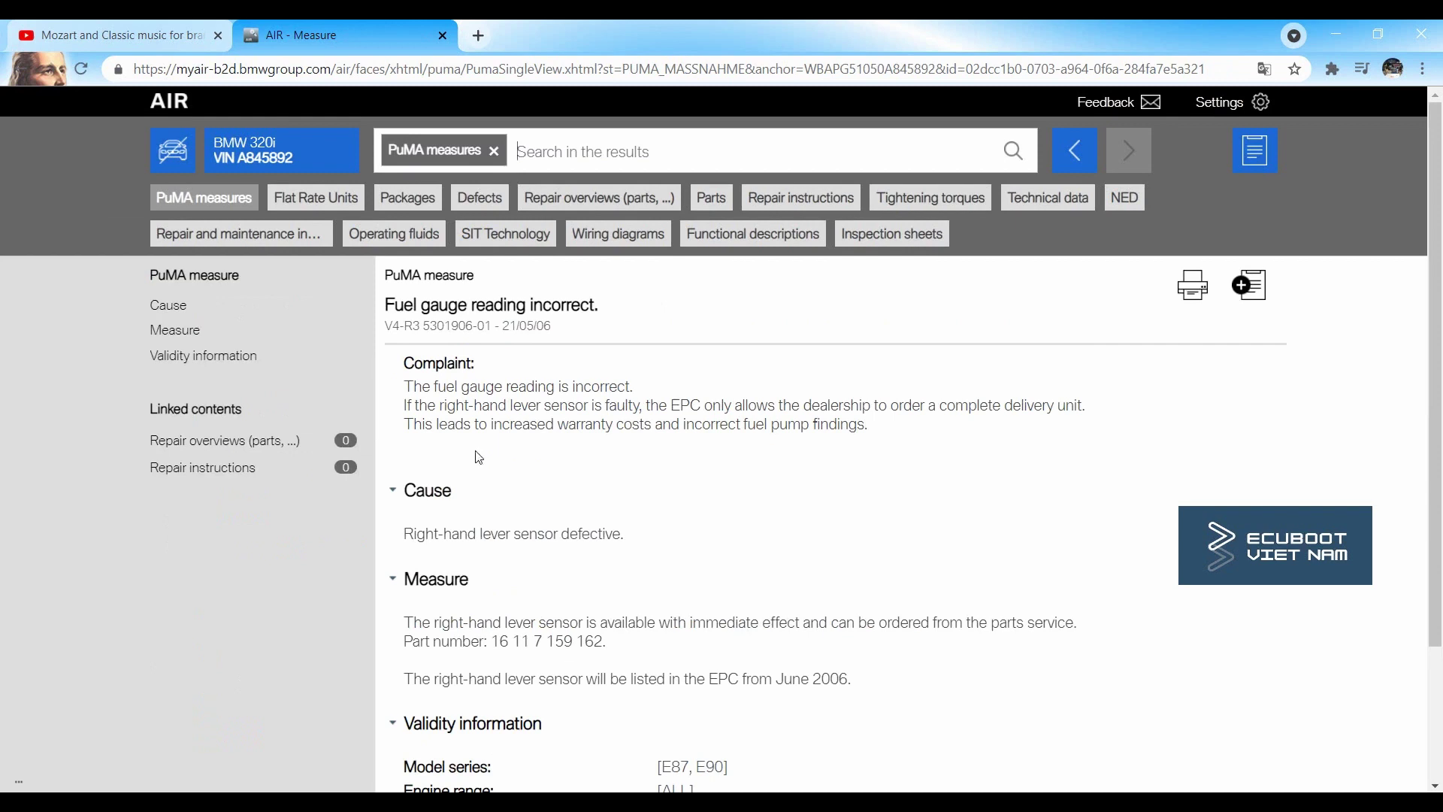
{"action": "left_click_drag", "start_coordinate": [445, 374], "coordinate": [982, 464]}
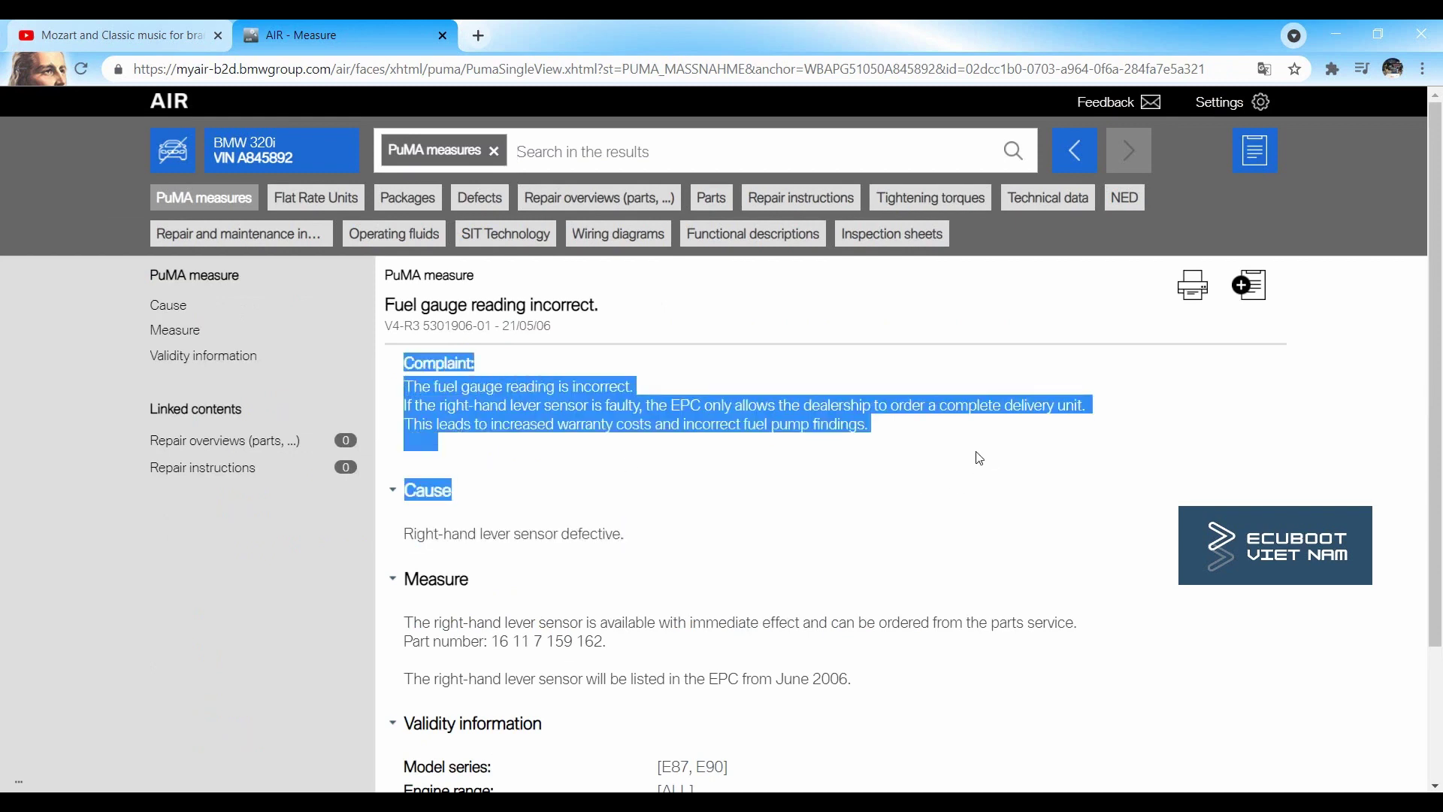
{"action": "scroll", "coordinate": [482, 474], "scroll_direction": "down", "scroll_amount": 3}
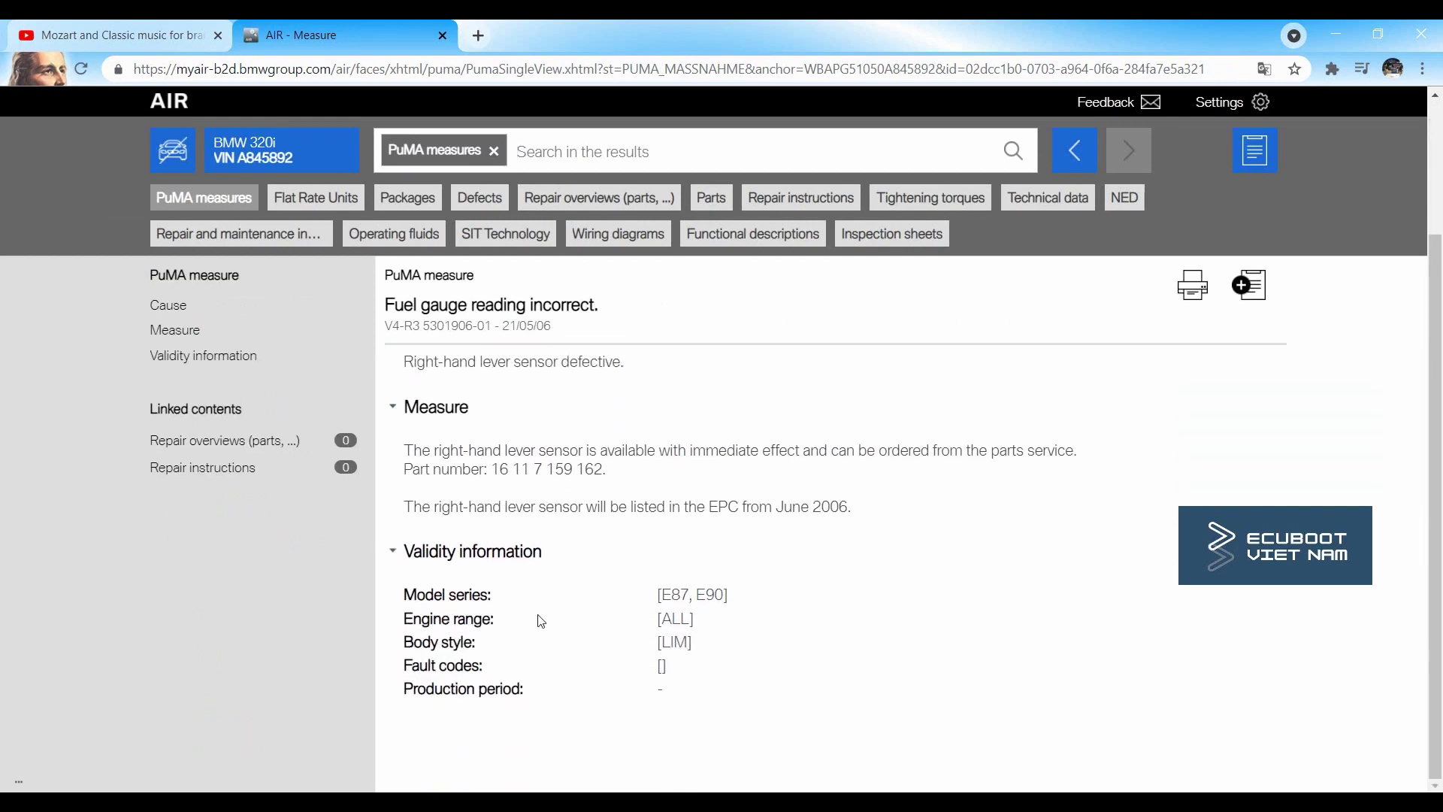
{"action": "scroll", "coordinate": [541, 621], "scroll_direction": "up", "scroll_amount": 3}
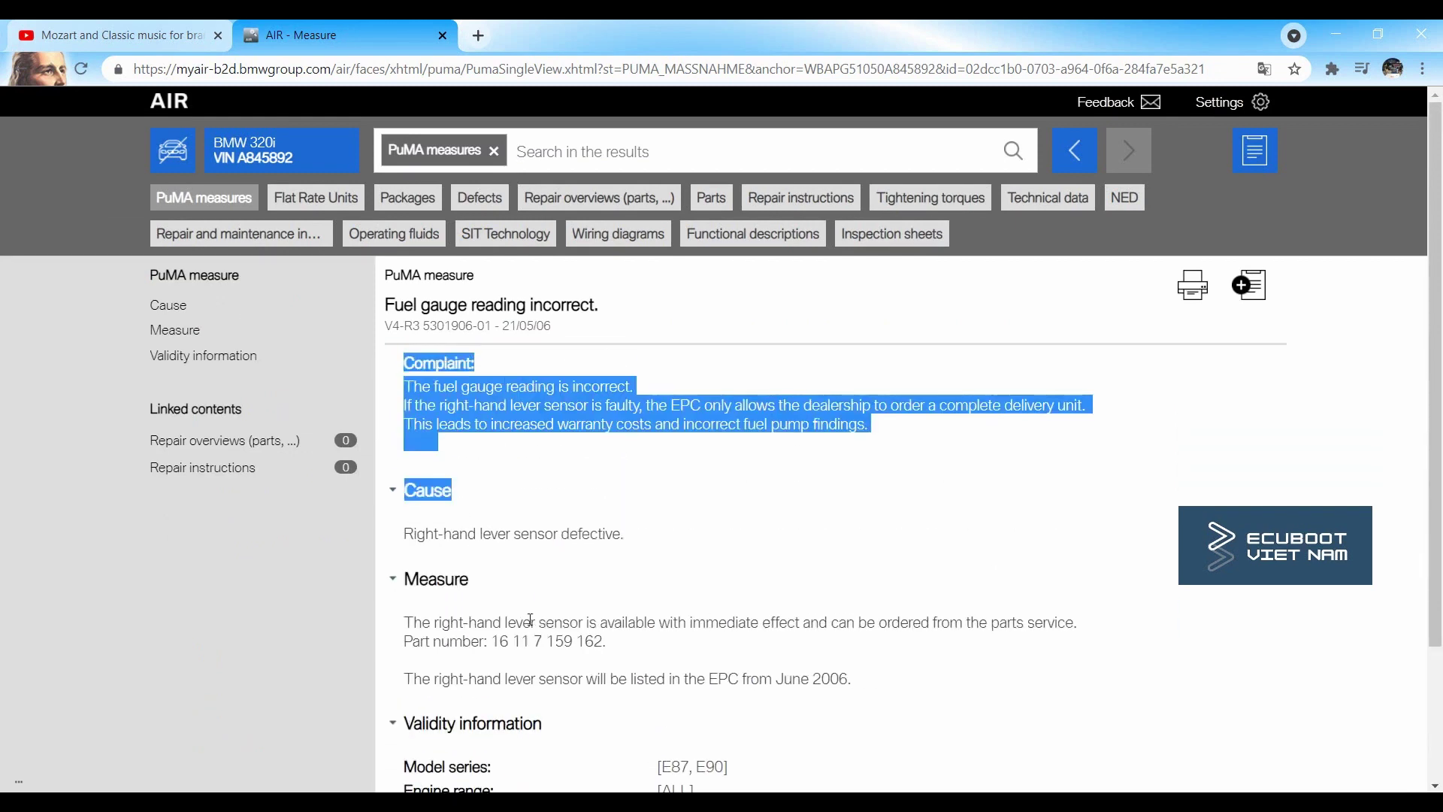
{"action": "left_click", "coordinate": [815, 553]}
{"action": "scroll", "coordinate": [500, 601], "scroll_direction": "down", "scroll_amount": 1}
{"action": "scroll", "coordinate": [500, 601], "scroll_direction": "down", "scroll_amount": 2}
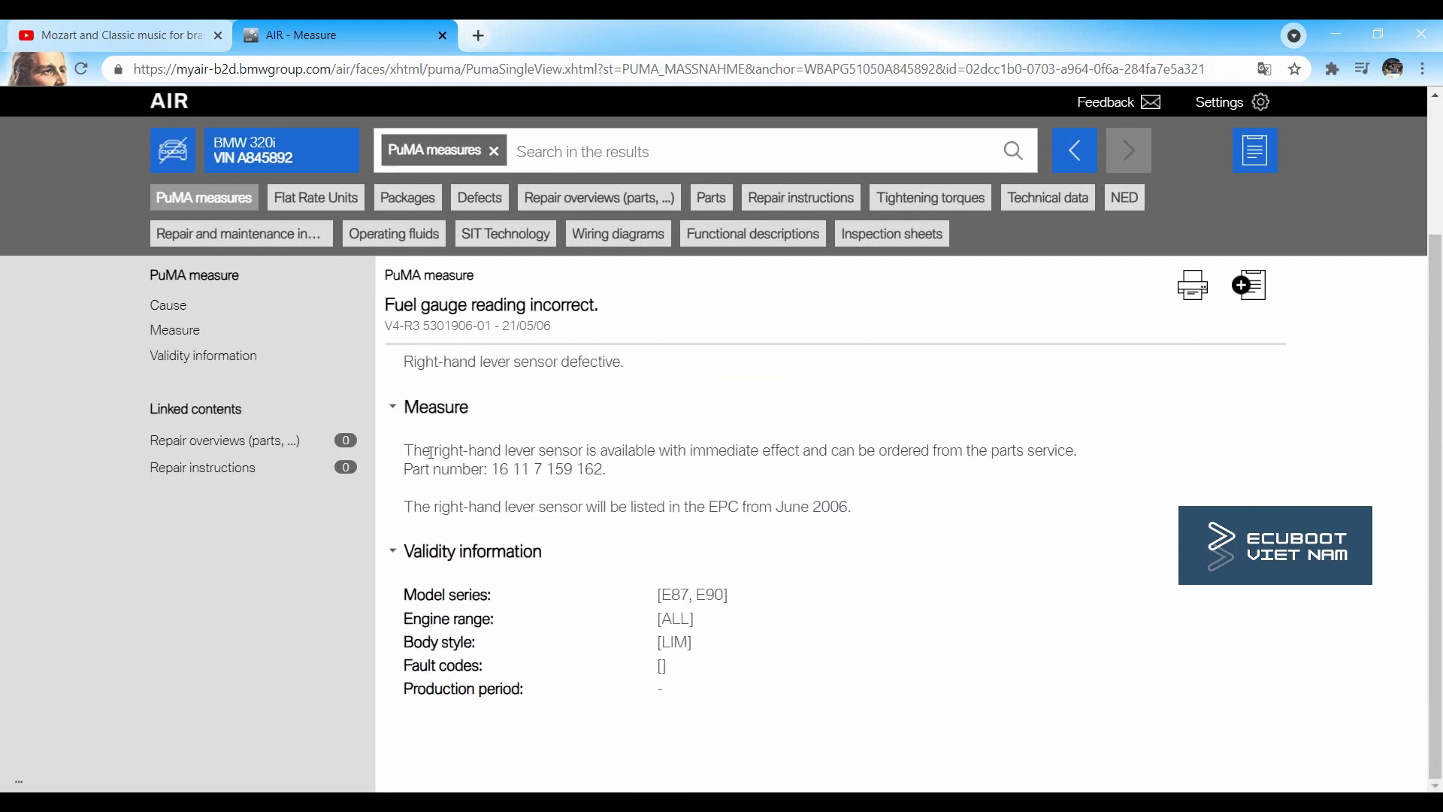
{"action": "left_click_drag", "start_coordinate": [430, 449], "coordinate": [933, 533]}
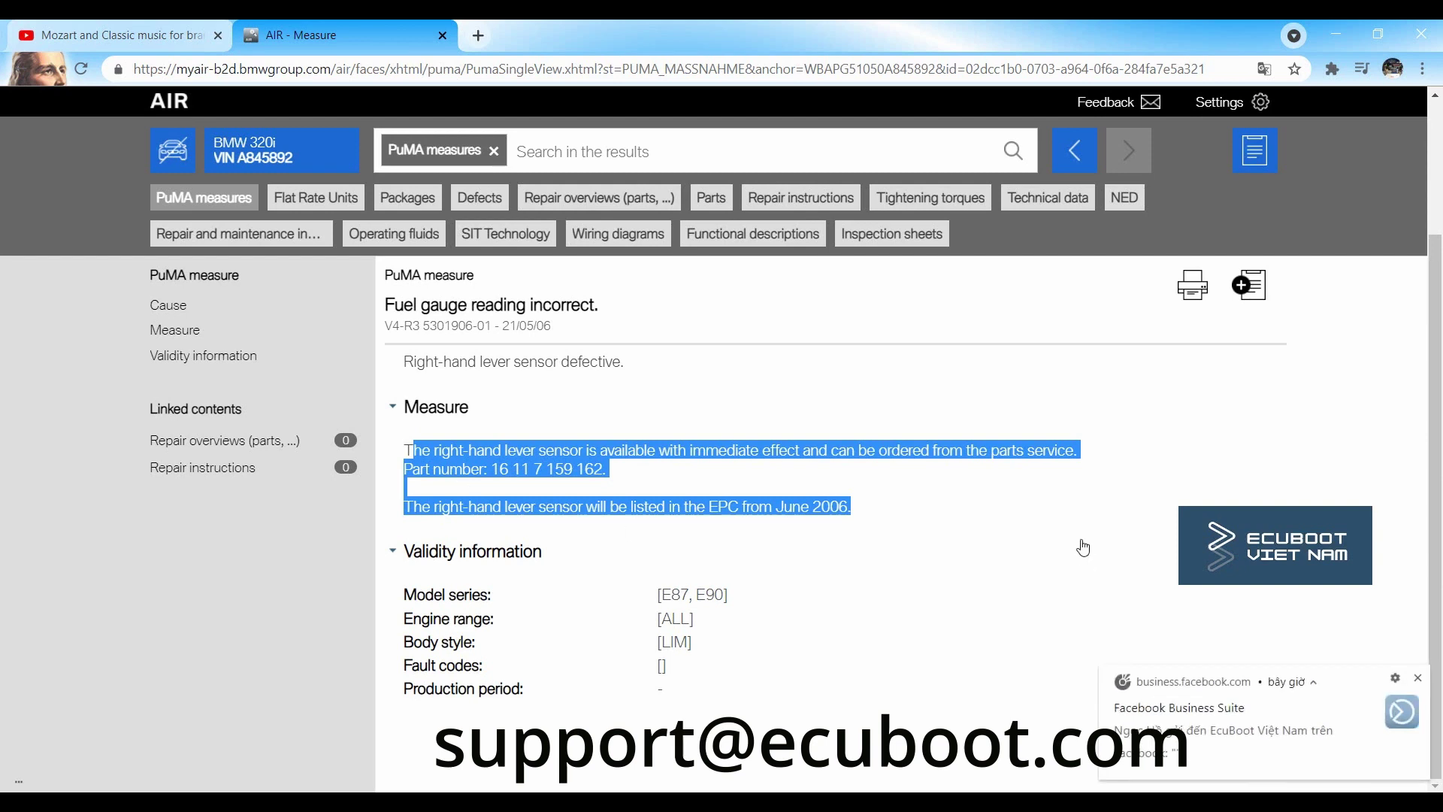
- Close the Facebook notification popup covering the bottom right of the measure page
{"action": "left_click", "coordinate": [1419, 678]}
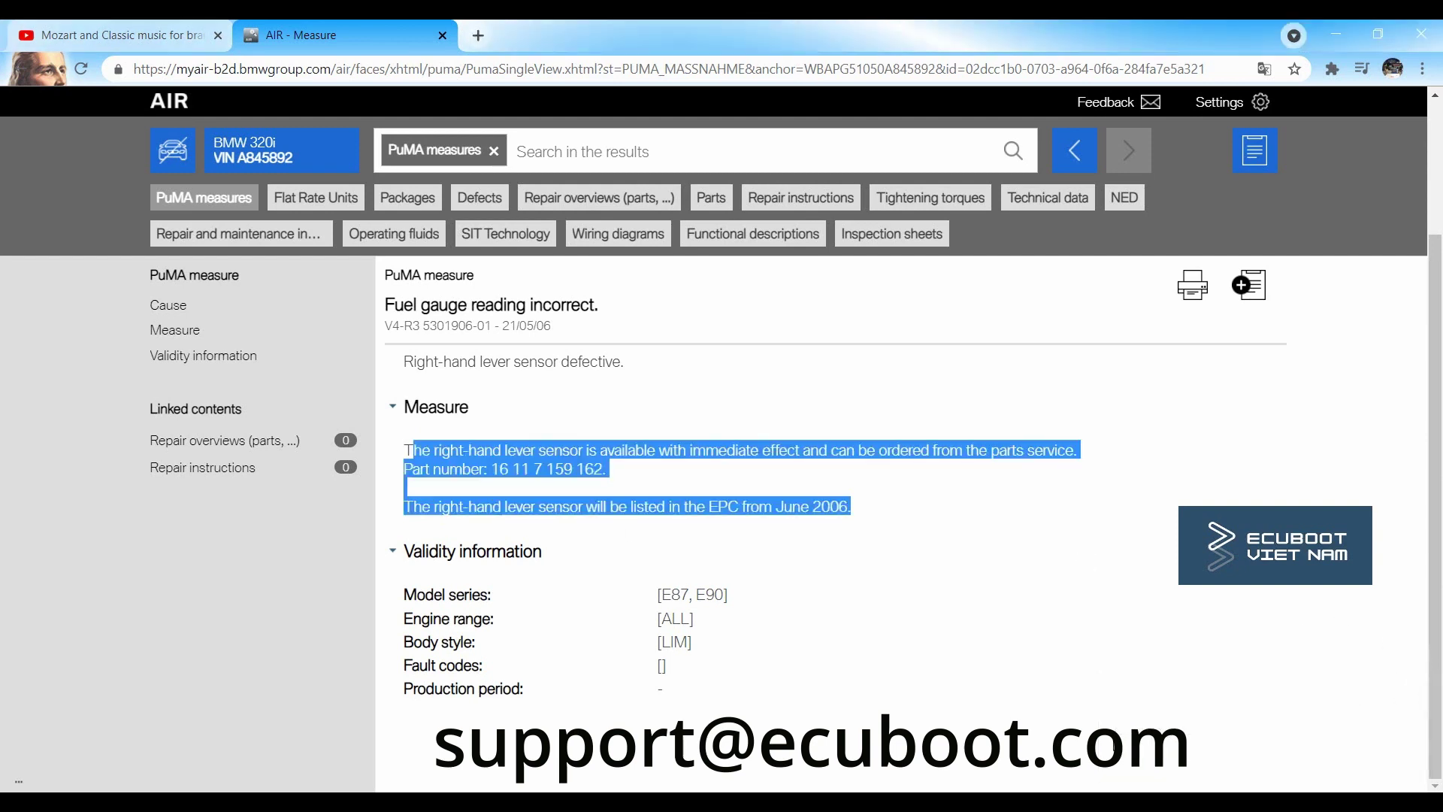